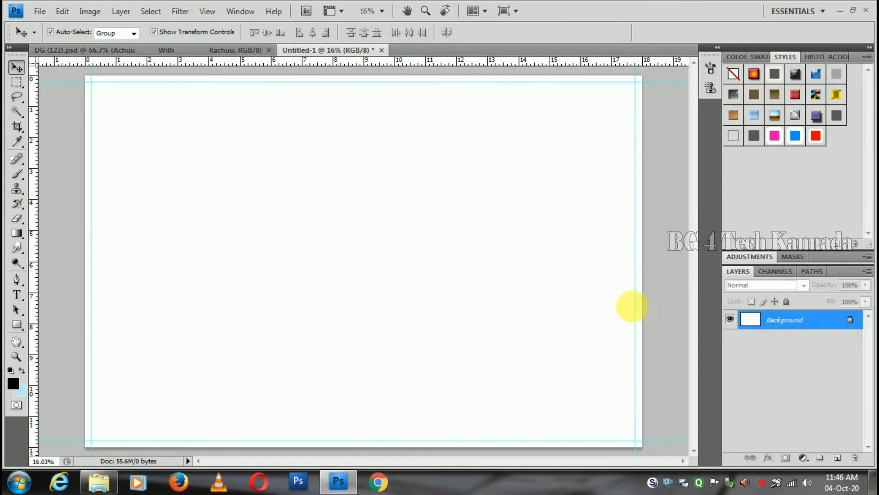
Step: Fill the background layer with solid orange-red (#ee3e22) in Normal mode at 100% opacity
left_click(57, 15)
left_click(84, 196)
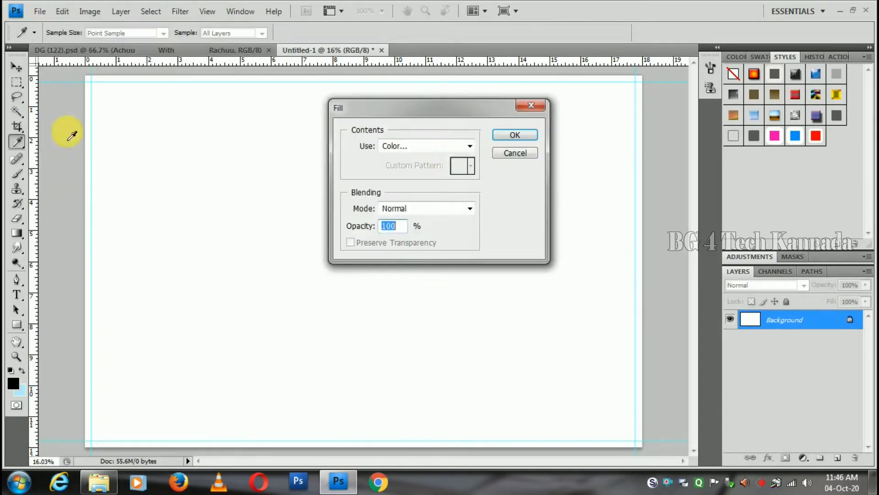
left_click(438, 154)
left_click(407, 180)
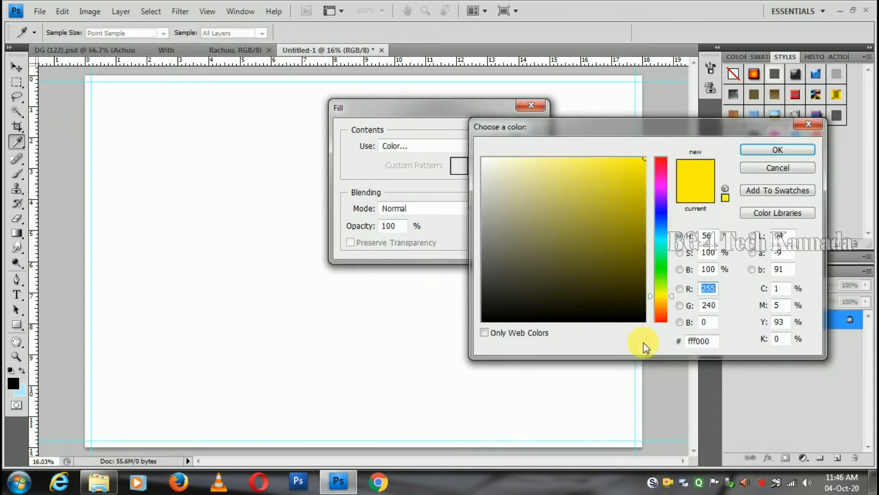
left_click(663, 315)
left_click_drag(632, 172, 627, 168)
left_click(658, 315)
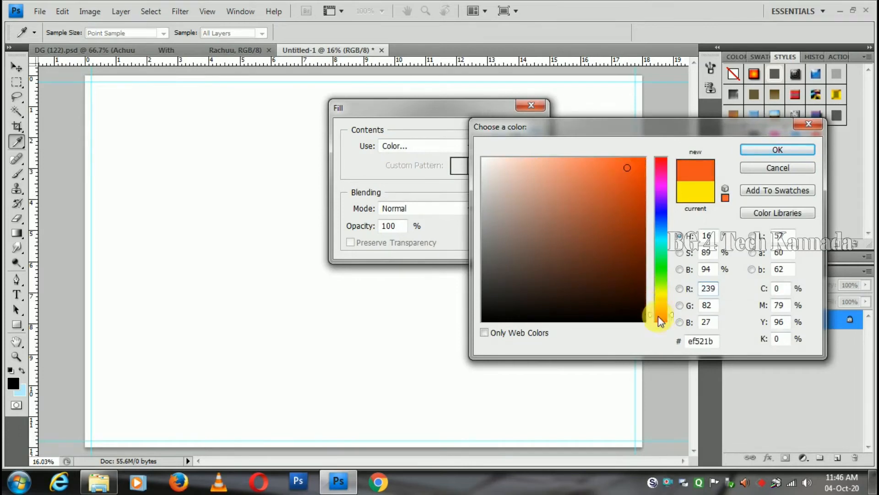
left_click(664, 318)
left_click(624, 168)
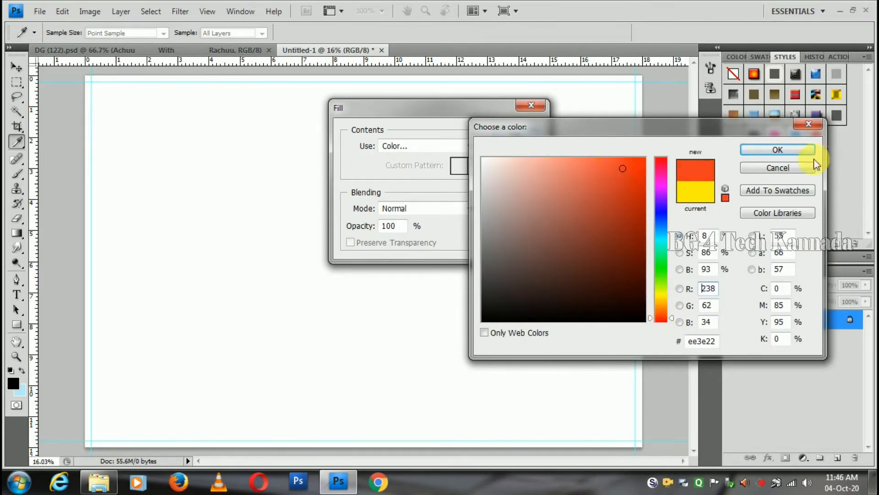
left_click(778, 150)
left_click(516, 136)
key("v")
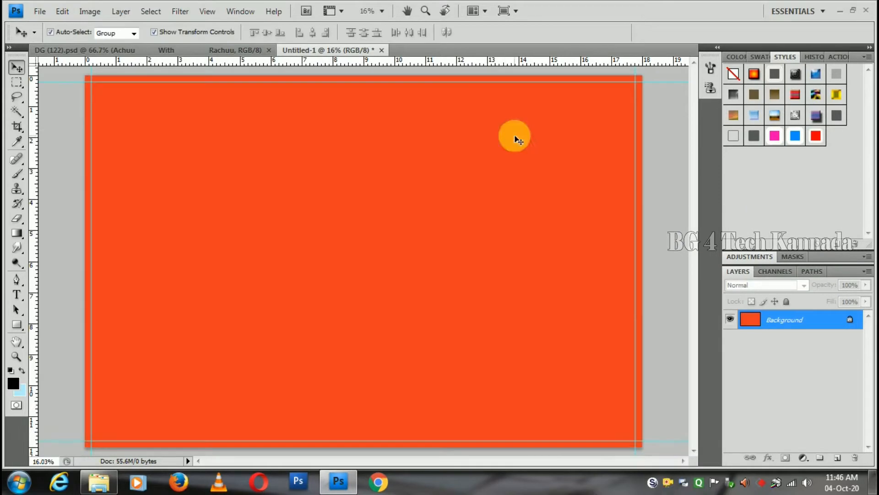
Step: Activate the Custom Shape tool in shape layers mode and load the complete set of custom shapes, replacing the default ones
left_click(22, 325)
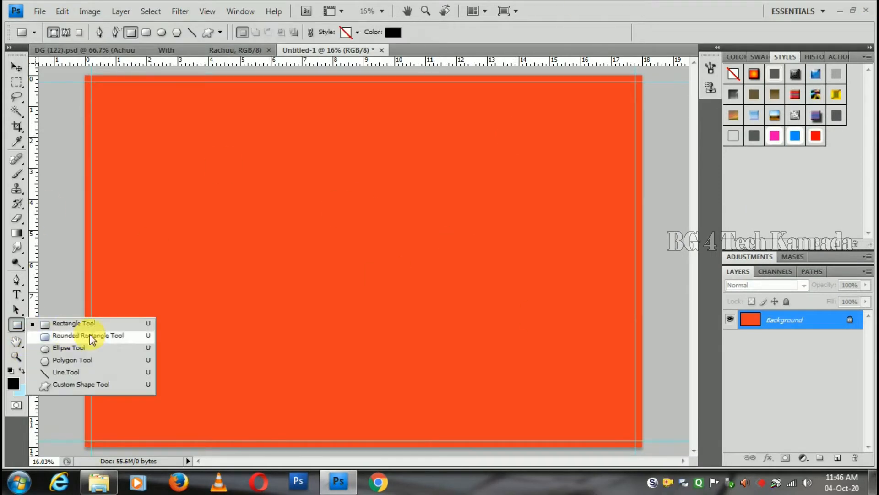
left_click(59, 386)
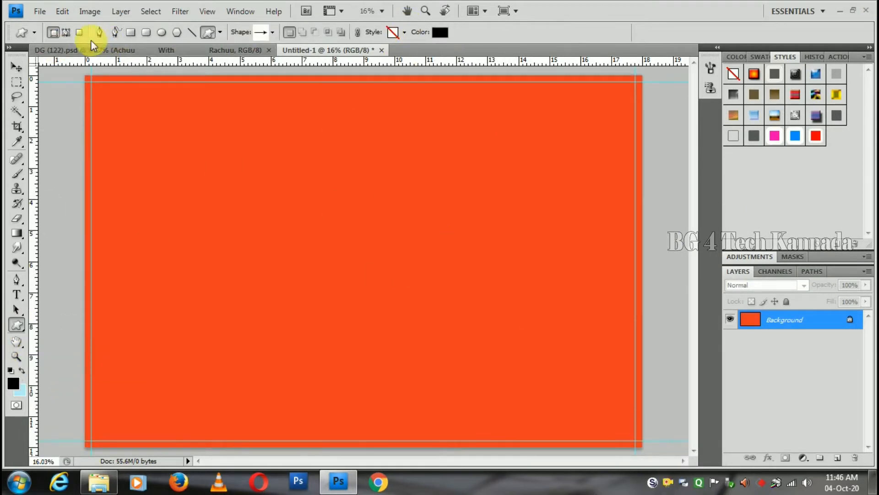
left_click(66, 32)
left_click(53, 32)
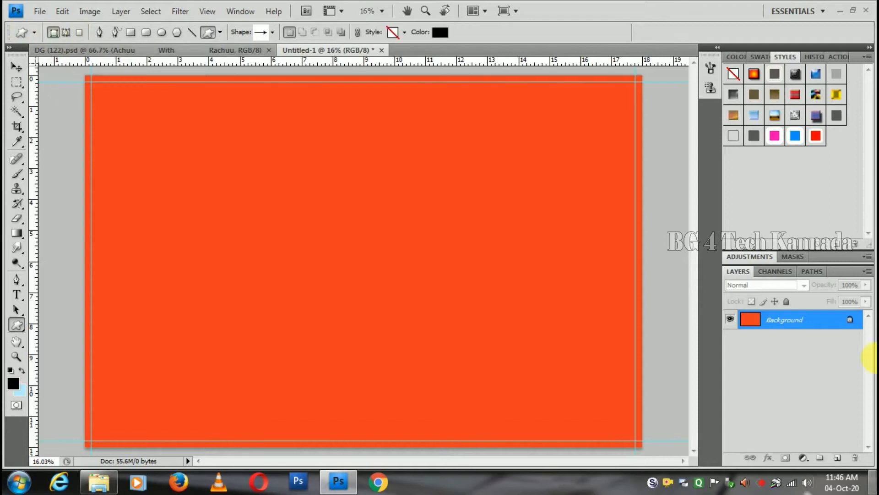
left_click(272, 32)
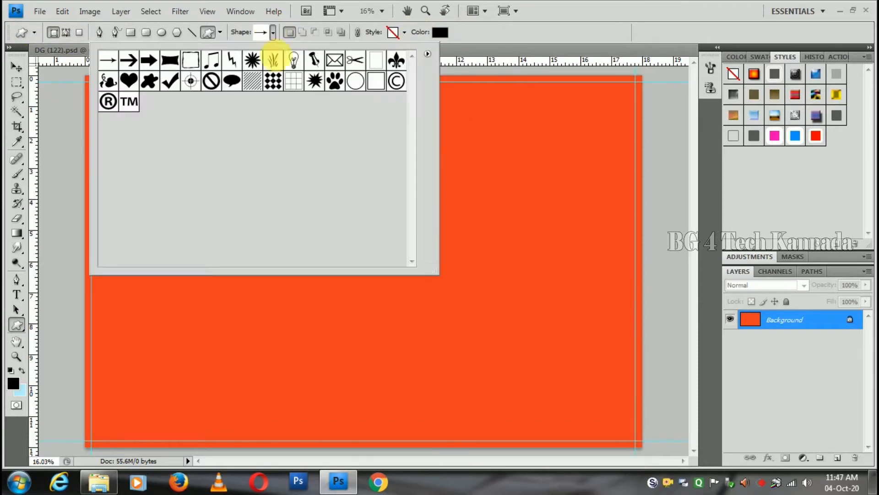
left_click(429, 59)
left_click(458, 233)
left_click(381, 190)
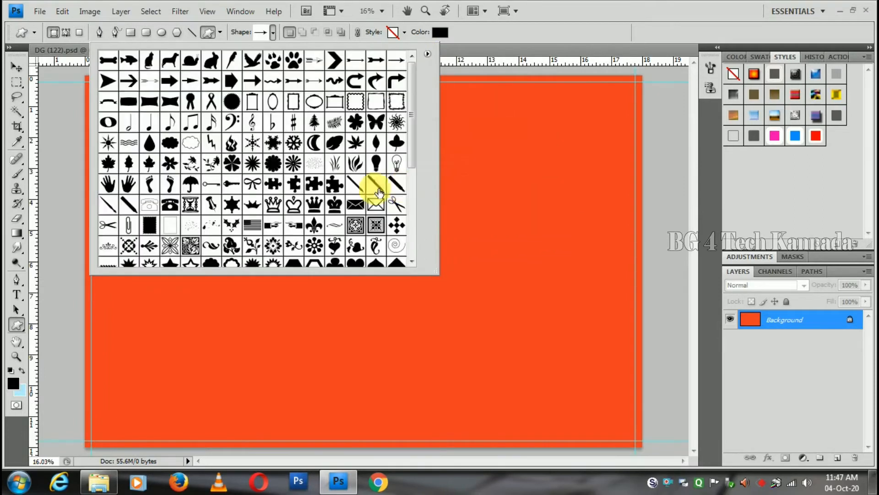
Step: Choose the solid octagon shape and draw it about 6.7 ruler units wide over the canvas's upper-left corner
left_click_drag(409, 91, 414, 218)
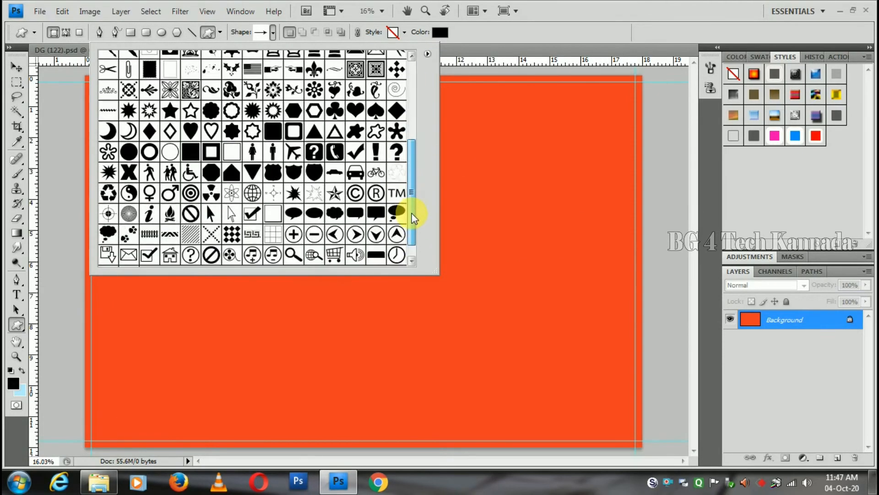
left_click(216, 178)
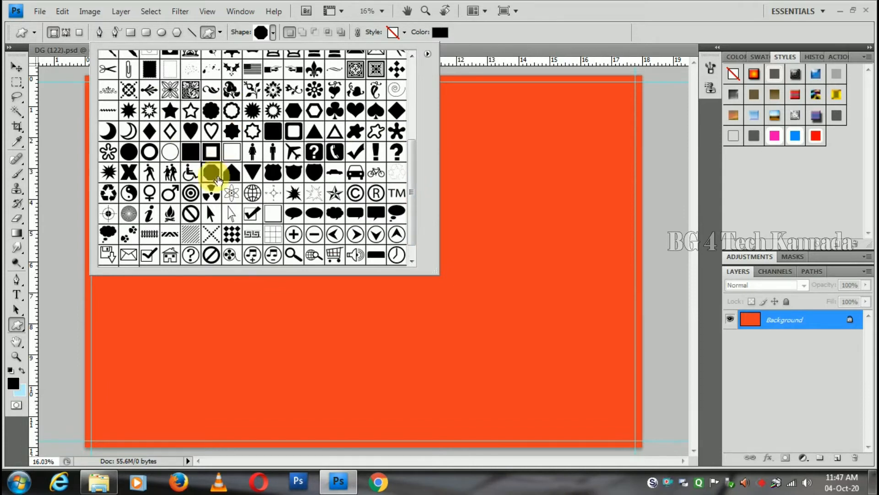
left_click(490, 157)
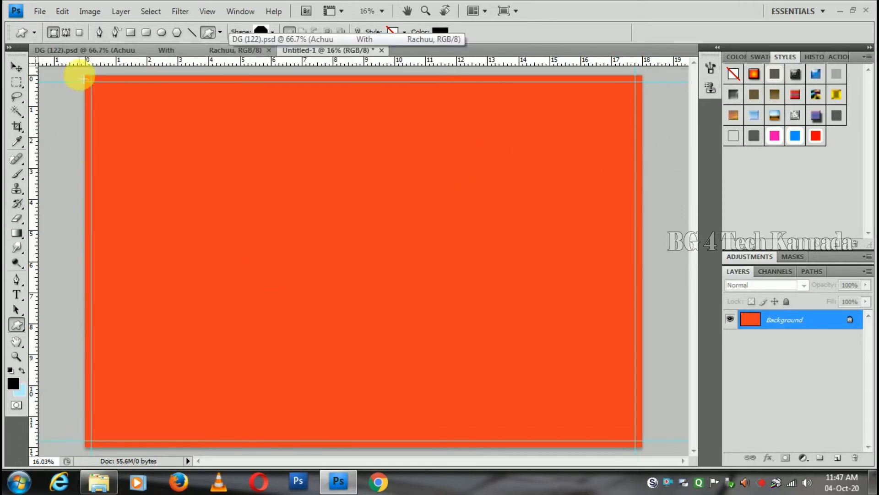
key("ctrl+minus")
left_click_drag(116, 103, 280, 270)
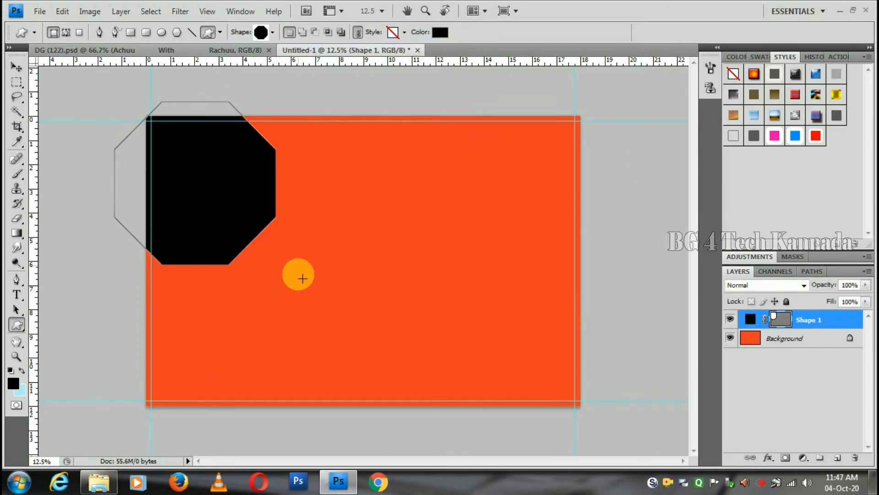
Step: Change the octagon's fill colour to white
left_click(441, 32)
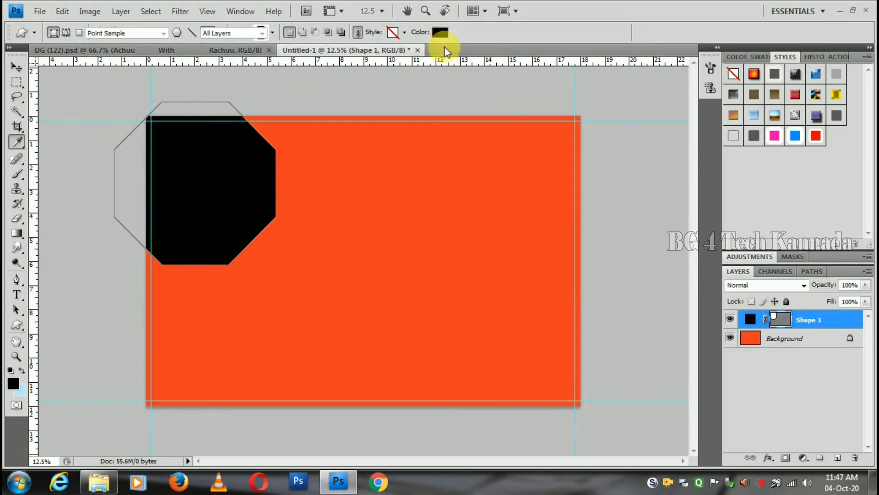
left_click(484, 159)
left_click(778, 151)
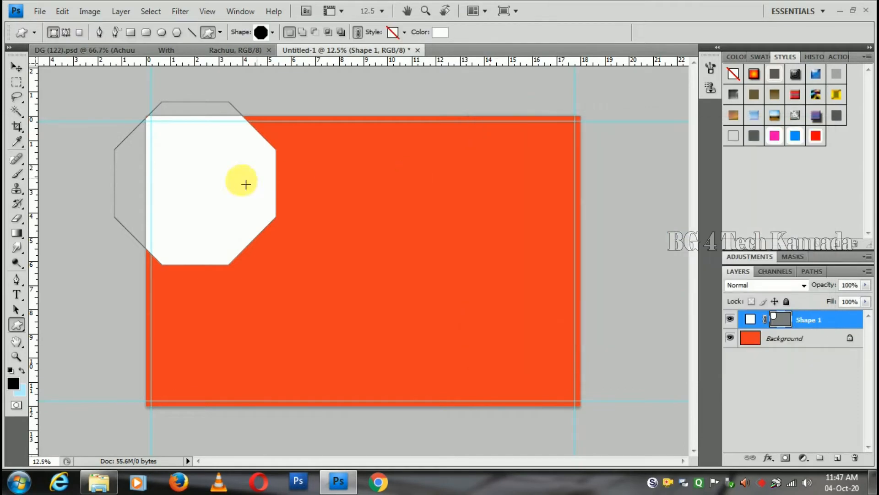
key("ctrl+Return")
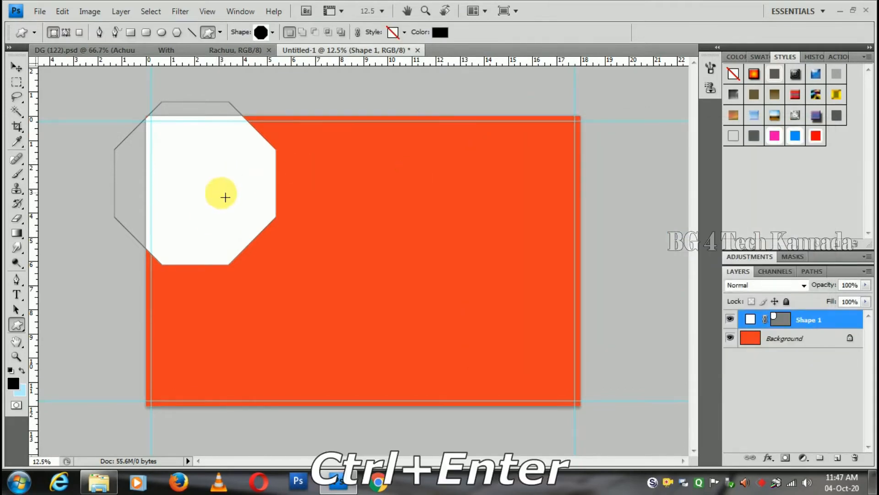
Step: Enlarge and slightly rotate the octagon so it covers the upper-left part of the canvas
left_click(17, 129)
left_click(16, 69)
left_click_drag(236, 226, 357, 249)
left_click_drag(356, 249, 357, 250)
left_click_drag(356, 250, 354, 247)
left_click(814, 320)
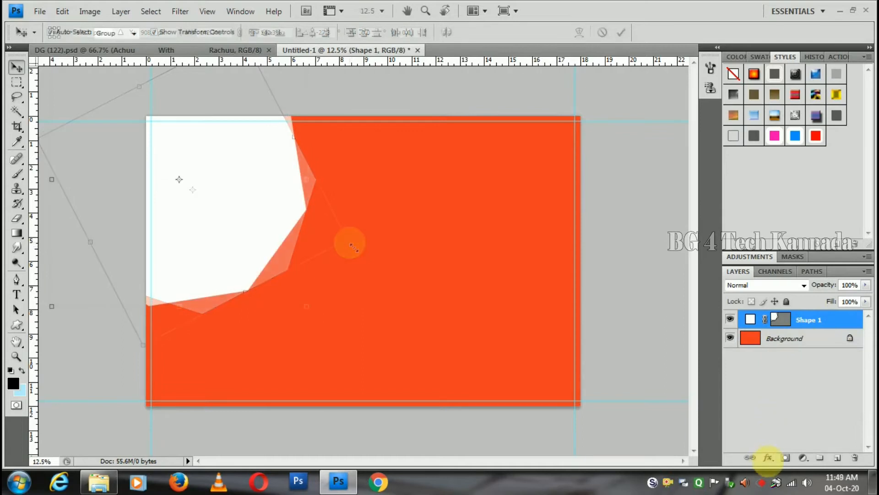
Step: Add a Color Overlay to the octagon using the background's orange-red (#ee3e22)
left_click(768, 457)
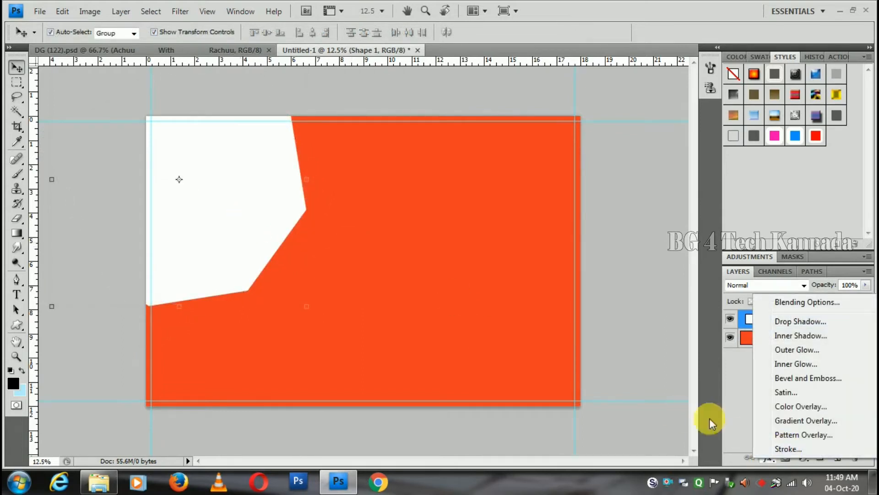
left_click(807, 408)
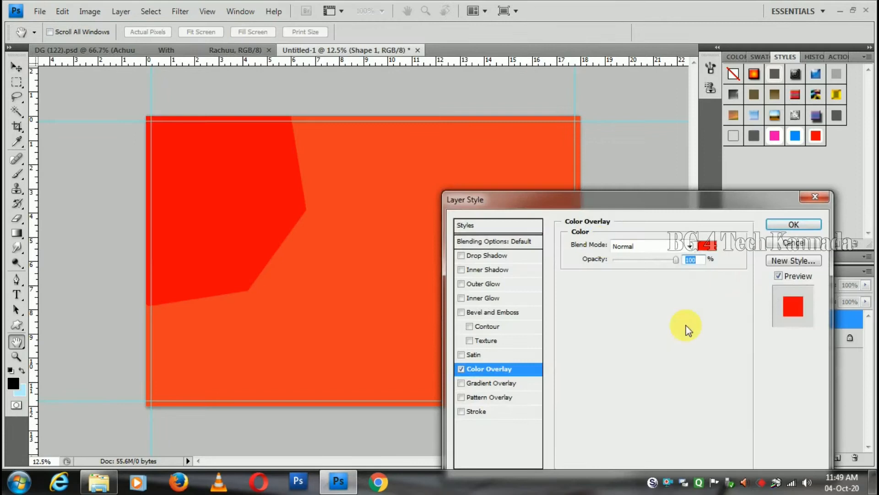
left_click(707, 246)
left_click(401, 176)
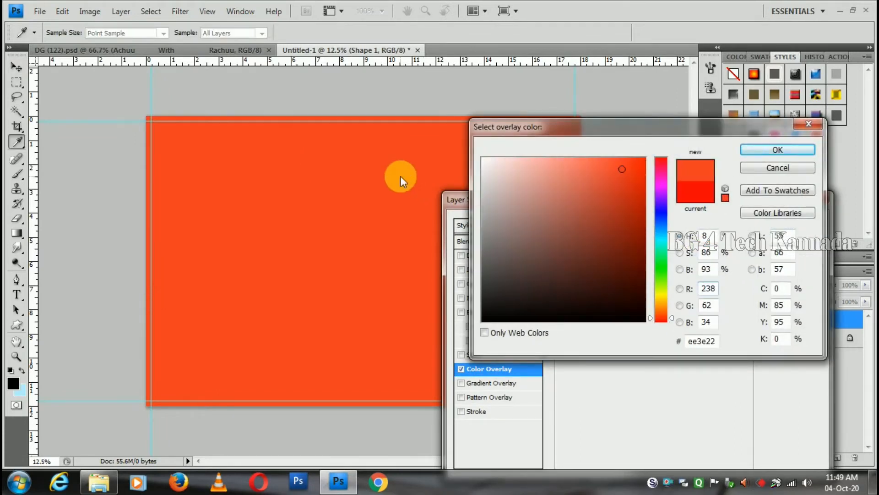
left_click(775, 147)
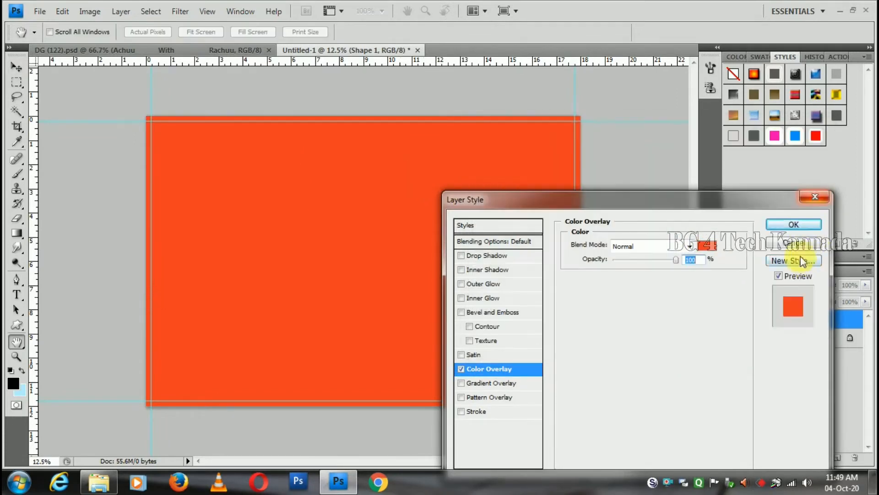
Step: Add a white (#ffffff) stroke to the octagon with its position set to Inside
left_click(476, 412)
left_click(636, 260)
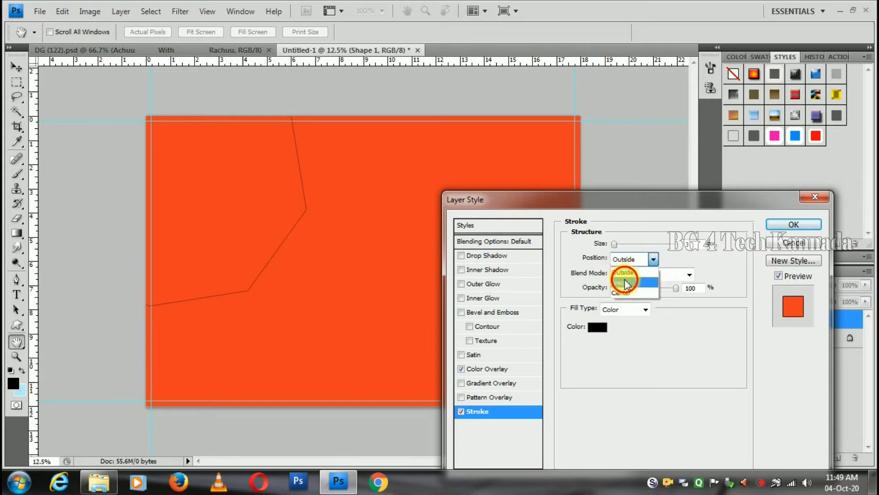
left_click(599, 327)
left_click_drag(511, 186, 461, 135)
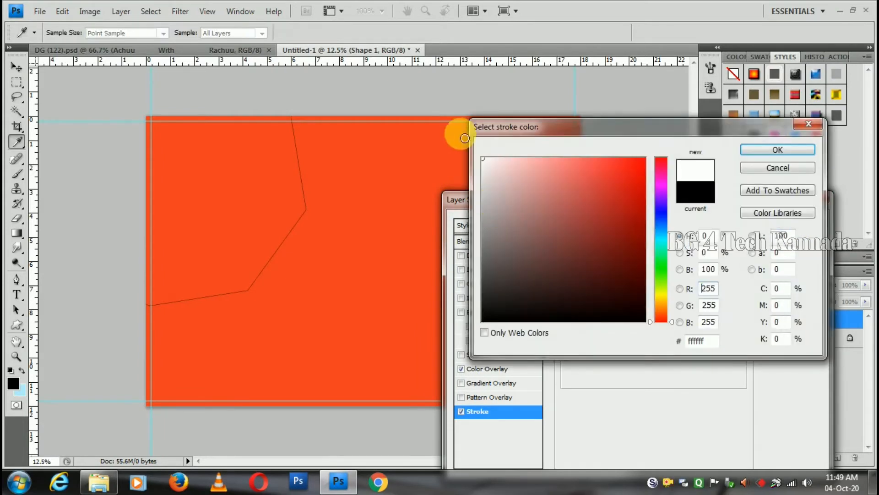
left_click(767, 151)
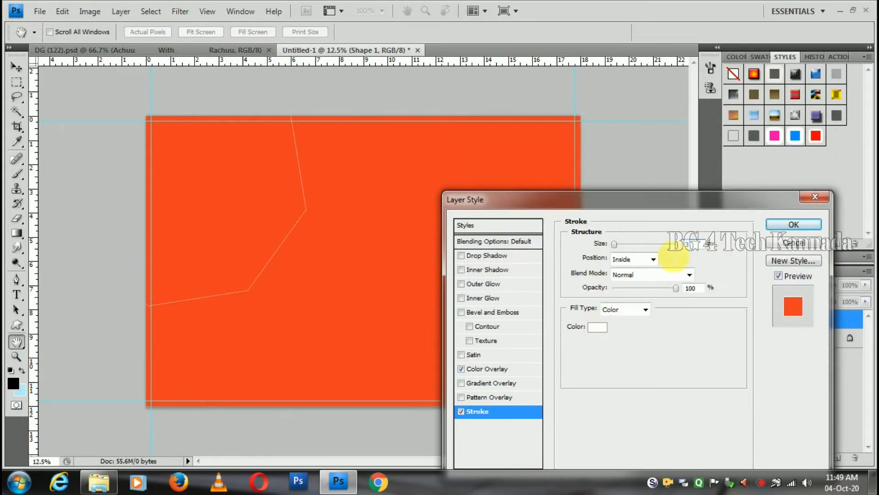
Step: Set the octagon's stroke size to 40 px
type("25")
key("BackSpace")
key("BackSpace")
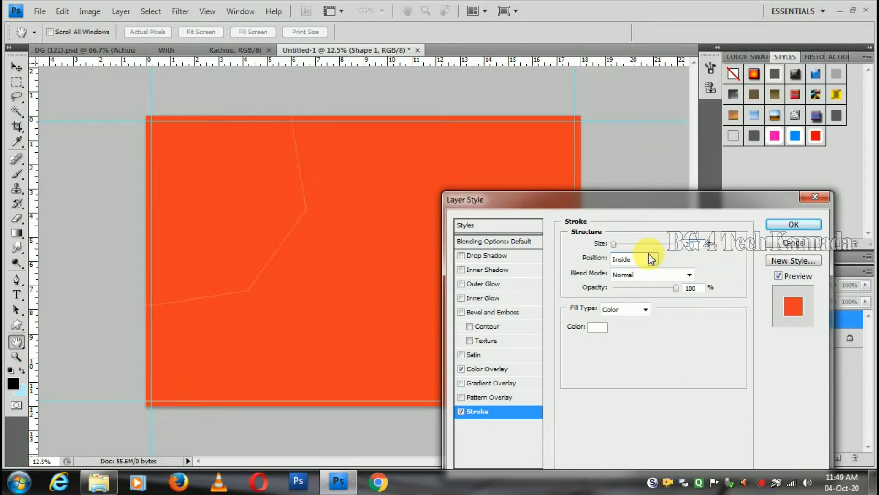
type("30")
key("BackSpace")
key("BackSpace")
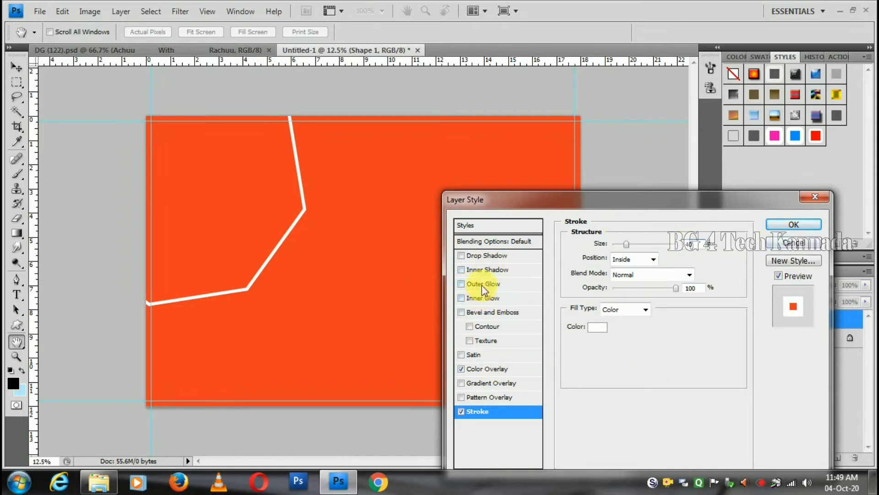
Step: Add a black Inner Glow to the octagon with the blend mode set to Normal
left_click(479, 298)
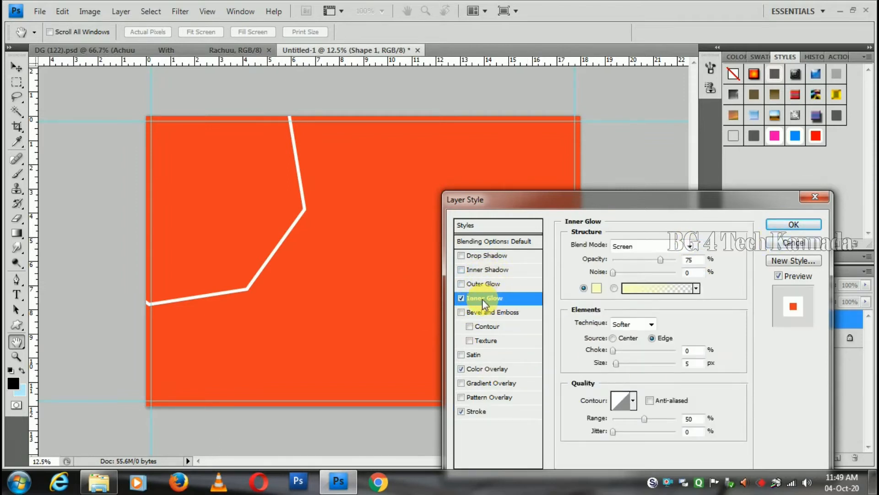
left_click(597, 287)
left_click_drag(543, 287, 486, 324)
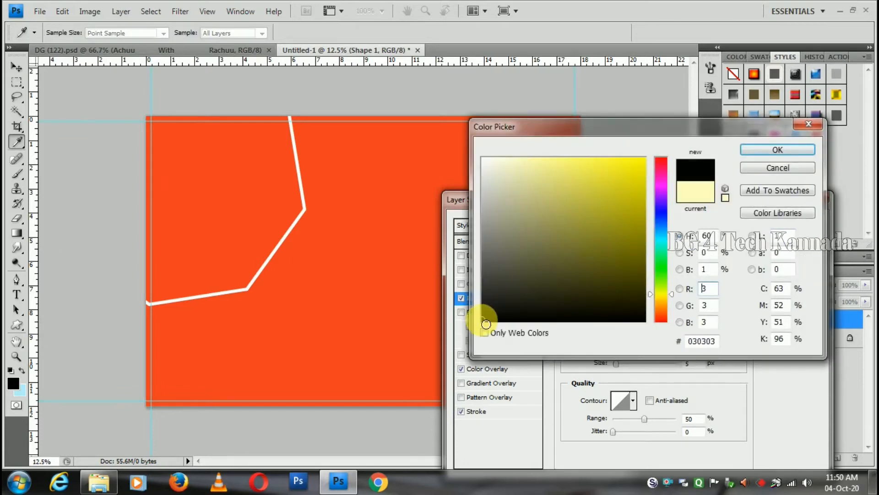
left_click(763, 151)
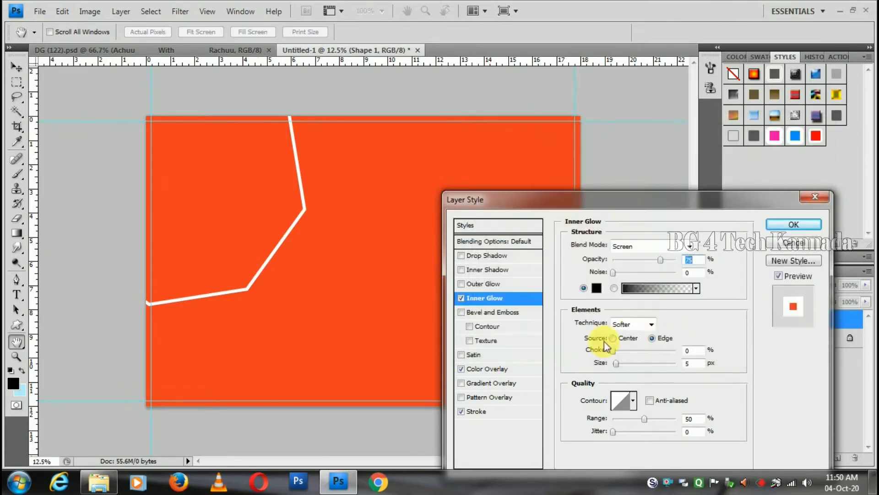
left_click(647, 245)
left_click(639, 7)
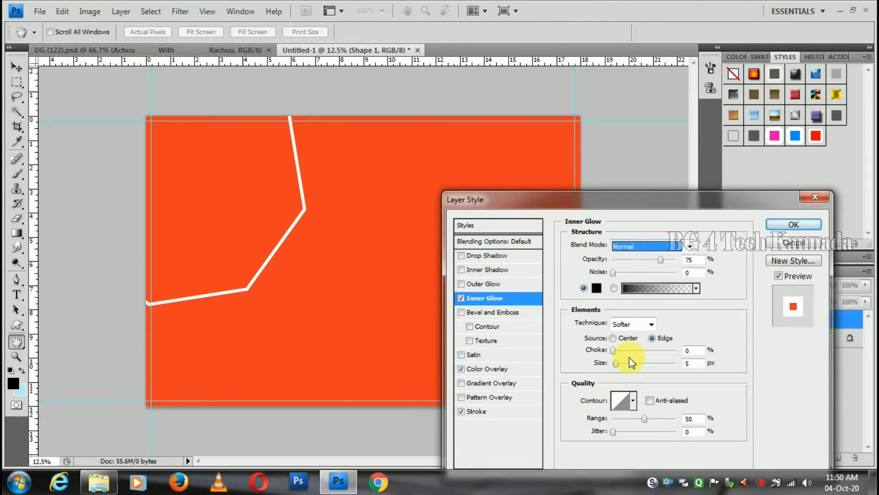
Step: Set the inner glow's size to 250 px and its opacity to 51%, and apply the layer style
left_click_drag(617, 364, 691, 368)
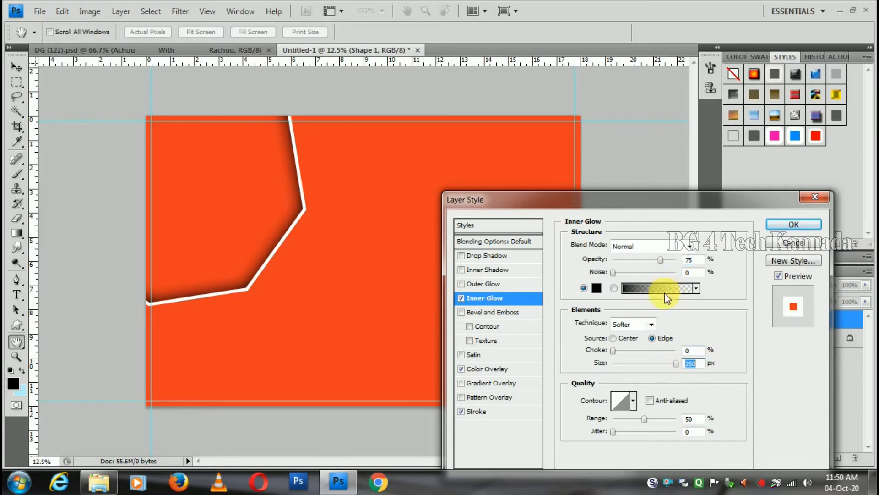
left_click_drag(657, 265, 644, 262)
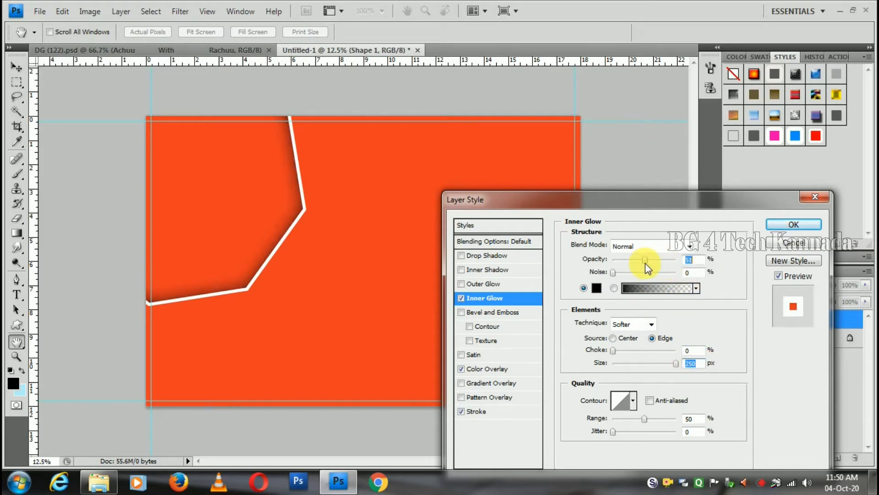
left_click(795, 224)
key("v")
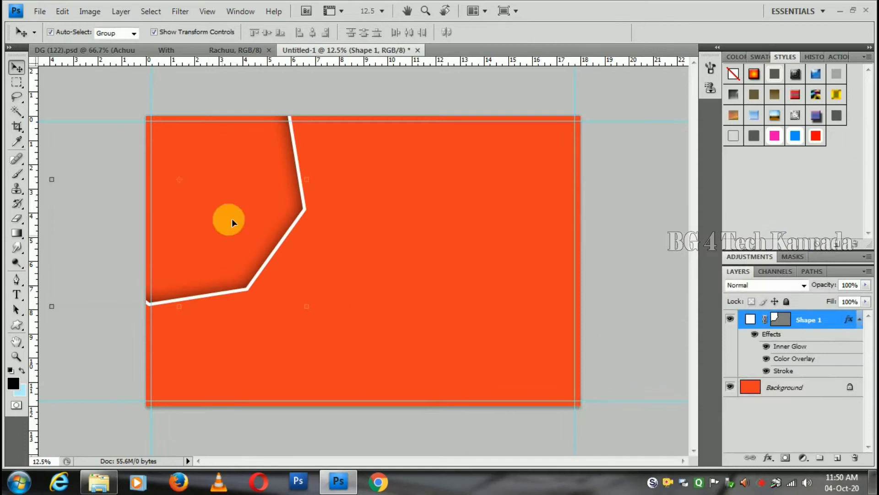
Step: Duplicate the styled octagon layer
left_click_drag(817, 322, 838, 458)
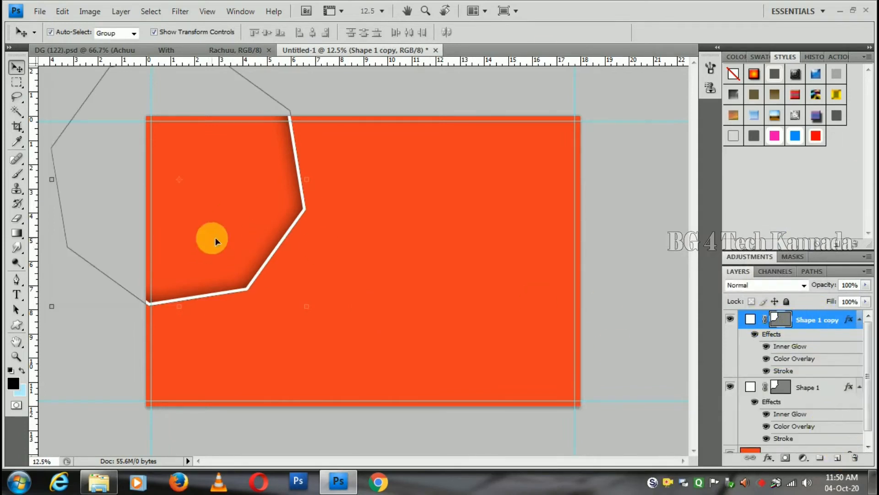
Step: Hide the path outline of the duplicated octagon
left_click(17, 130)
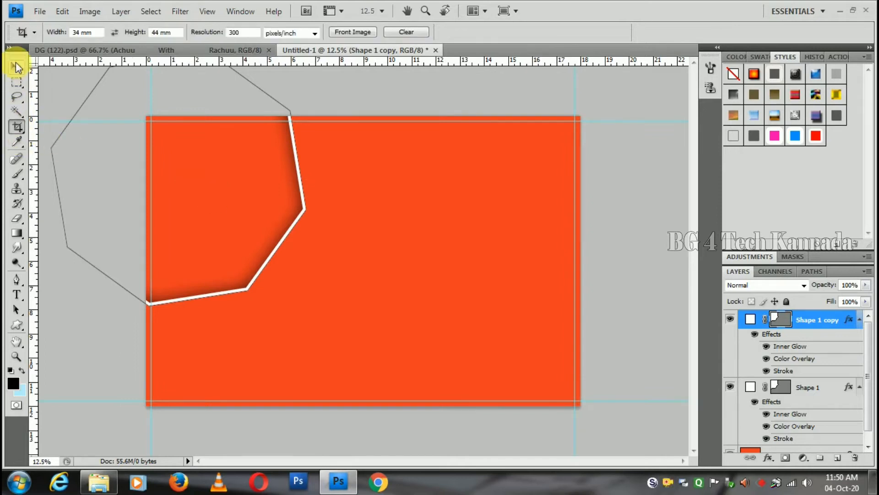
left_click(17, 69)
key("ctrl+Return")
left_click(17, 127)
left_click(17, 68)
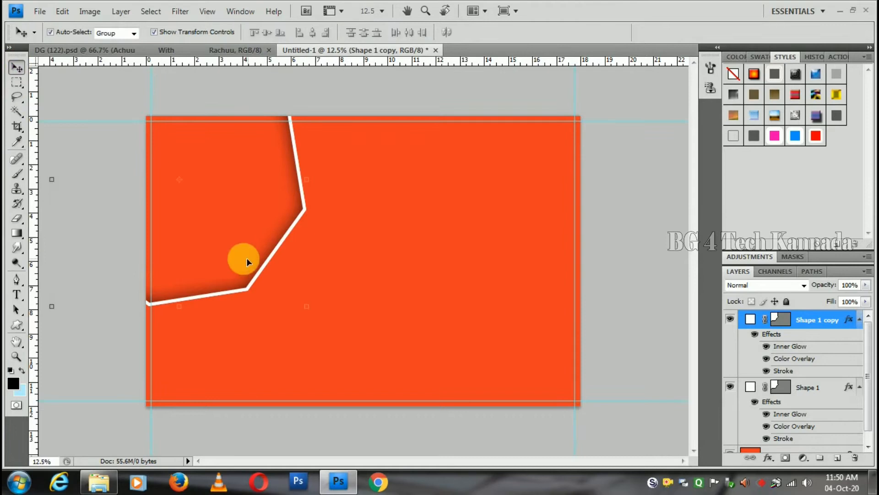
Step: Move the duplicated octagon to the canvas's lower-left corner and scale it down, keeping its proportions
left_click_drag(259, 229, 272, 420)
left_click_drag(320, 249, 293, 310)
left_click_drag(250, 349, 261, 289)
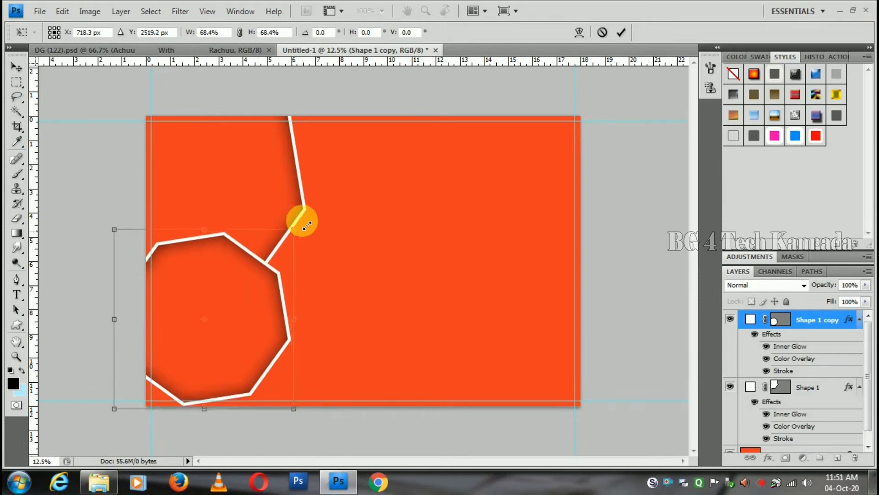
left_click_drag(293, 231, 308, 217)
left_click_drag(248, 339, 270, 385)
key("Return")
Step: Scale the original upper-left octagon down to about 82.6%, rotate it slightly and reposition it at the canvas's upper-left corner
left_click(261, 232)
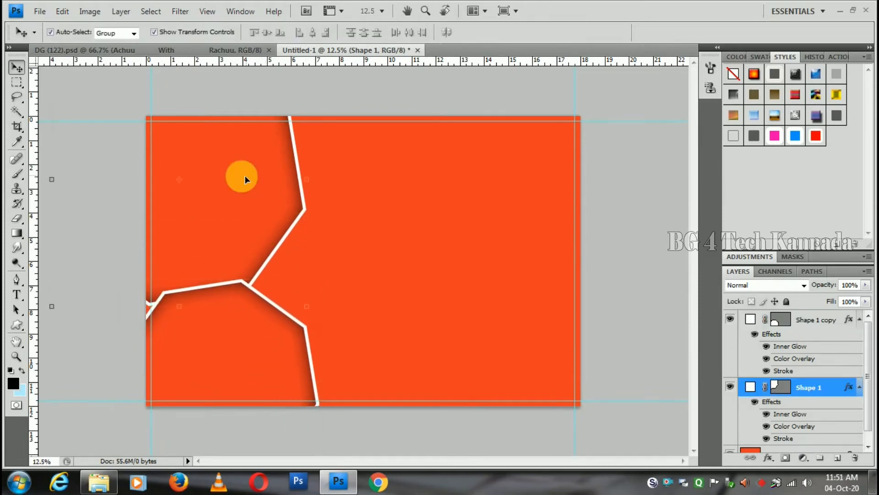
left_click(832, 319)
left_click(224, 194)
left_click_drag(308, 313, 286, 288)
mouse_move(246, 234)
left_mouse_down()
mouse_move(291, 250)
mouse_move(269, 252)
mouse_move(286, 273)
mouse_move(288, 259)
mouse_move(263, 235)
mouse_move(230, 220)
mouse_move(259, 223)
left_mouse_up()
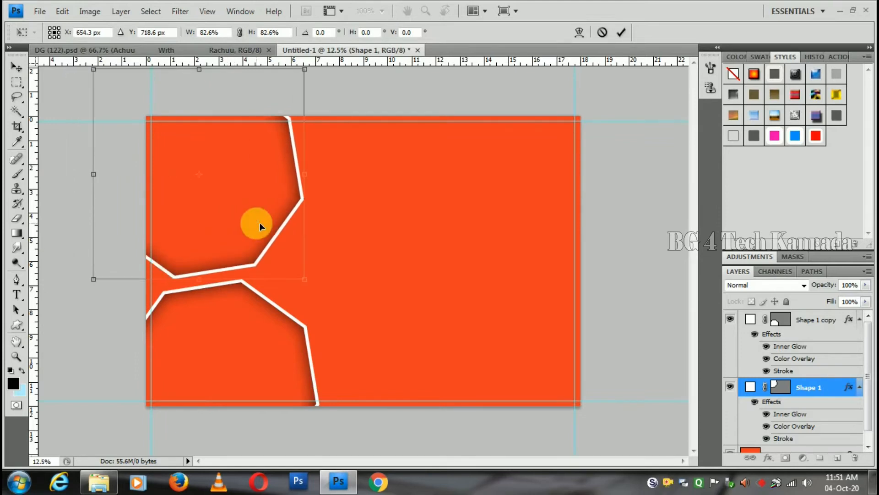
left_click_drag(349, 303, 376, 298)
mouse_move(227, 253)
left_mouse_down()
mouse_move(252, 263)
mouse_move(239, 258)
left_mouse_up()
key("Return")
Step: Fit the lower octagon against the upper one by moving it up, scaling it to about 108.3% and rotating it about -2.3°
left_click(261, 370)
left_click_drag(260, 370, 245, 300)
key("ctrl+t")
left_click_drag(300, 212, 315, 209)
left_click_drag(255, 306, 251, 317)
left_click_drag(315, 226, 320, 205)
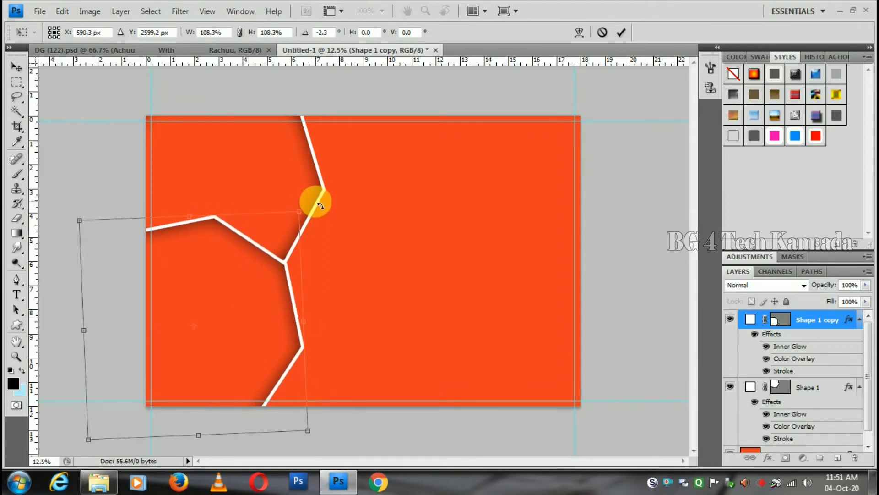
left_click_drag(263, 354, 262, 352)
key("Return")
Step: Examine closely the corner where the two octagons' white outlines meet
left_click_drag(257, 222, 326, 314)
left_click_drag(441, 281, 475, 343)
left_click(435, 292, "alt")
left_click(435, 291, "alt")
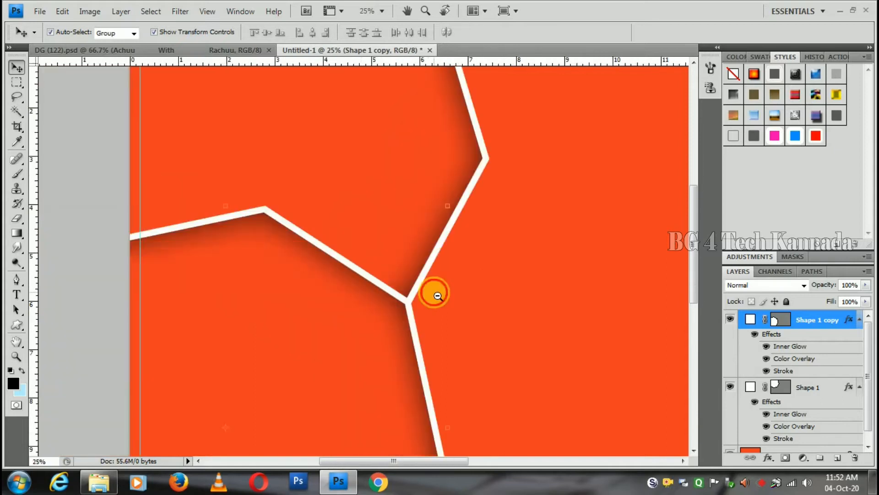
left_click(436, 293, "alt")
left_click(391, 302, "alt")
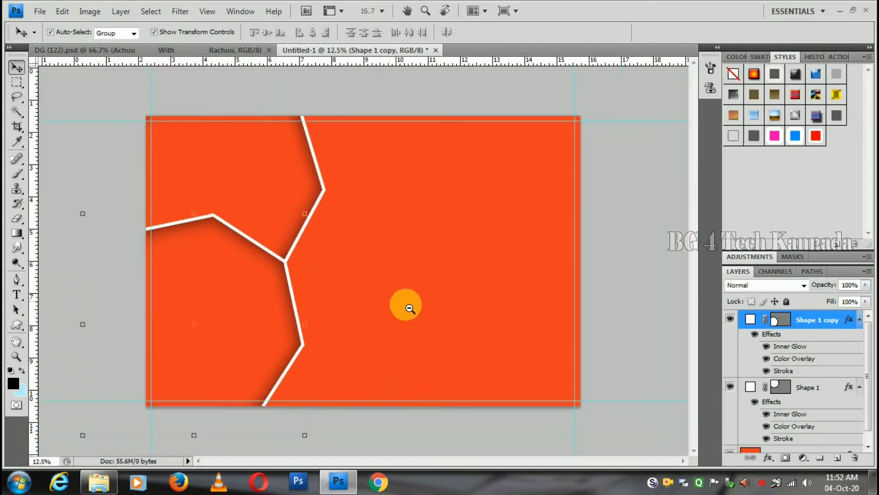
left_click(266, 161)
left_click(467, 255)
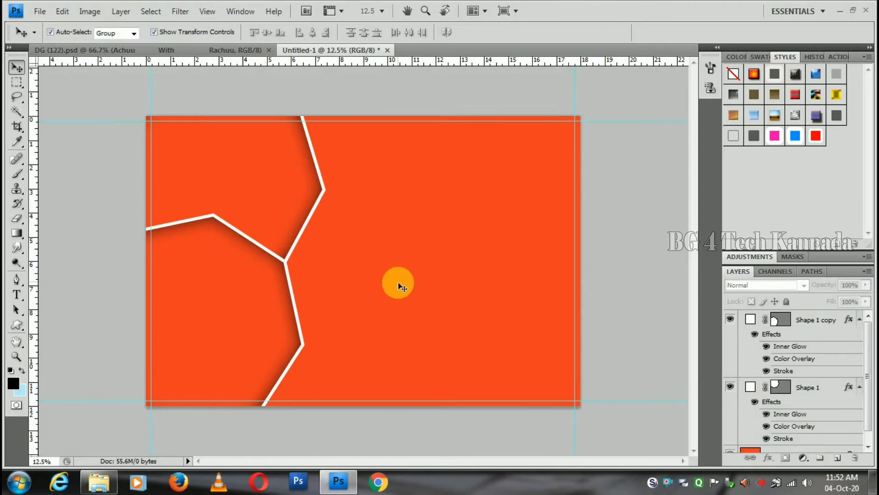
Step: Switch to Windows Explorer and open the photo pexels-dreamlens-production-3699360 in Photoshop
left_click(97, 481)
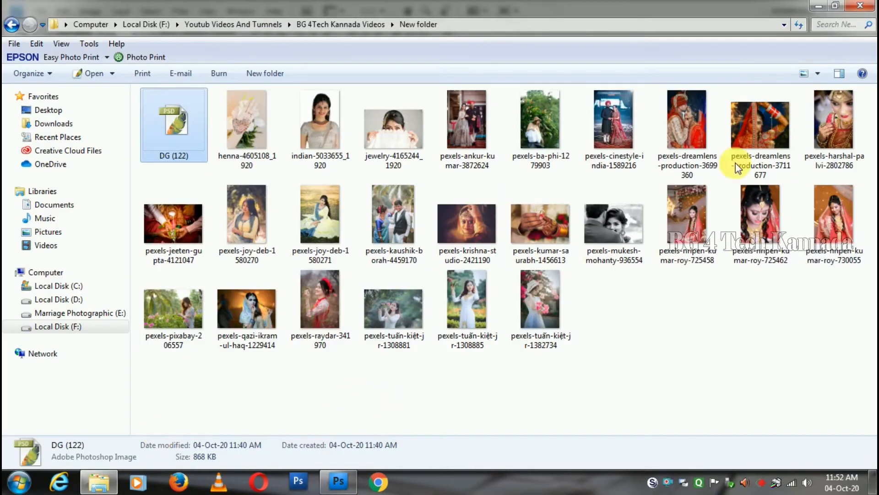
left_click_drag(686, 122, 379, 265)
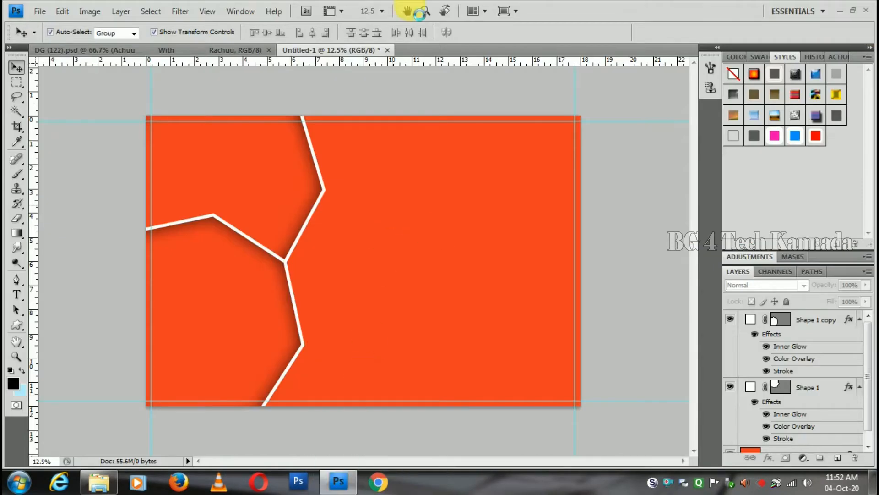
left_click_drag(416, 344, 423, 279)
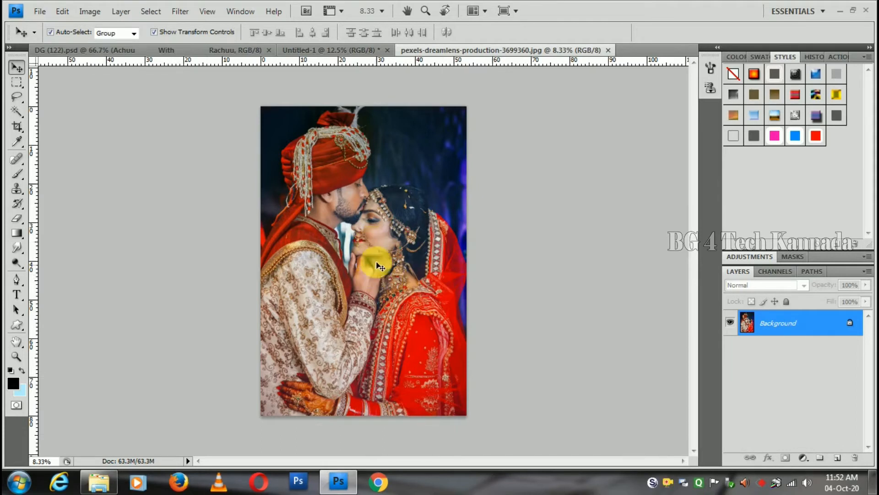
Step: Brighten the photo with a Curves point at input 125, output 132, and set the Levels white input to 235
key("ctrl+m")
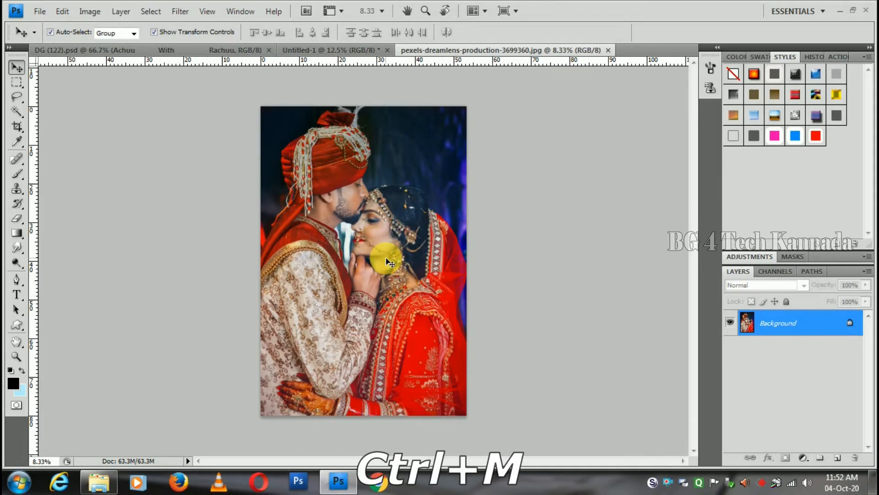
left_click(636, 250)
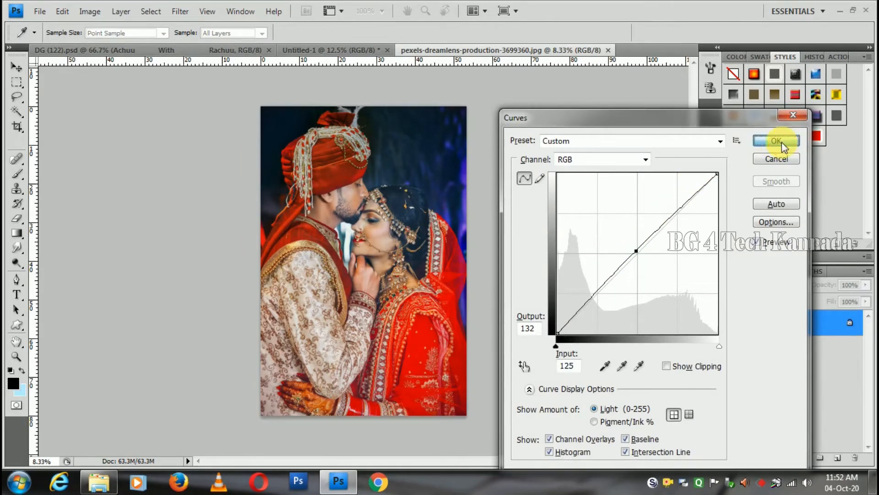
left_click(780, 142)
key("ctrl+l")
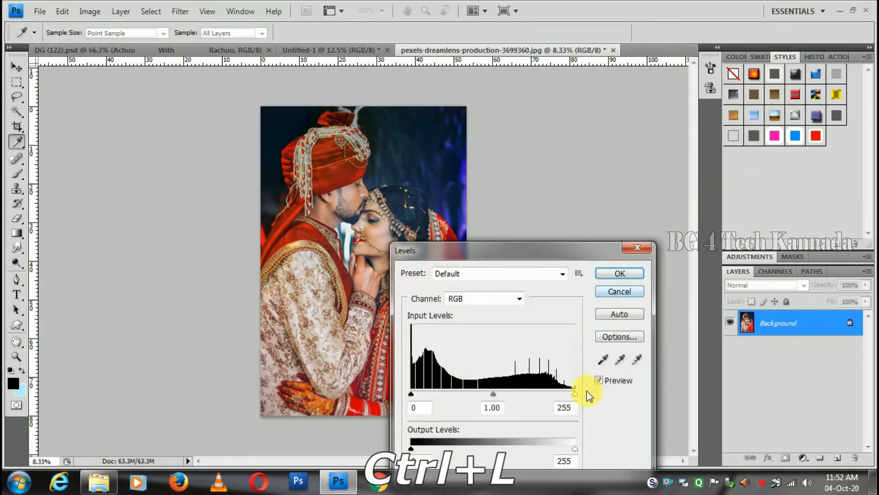
left_click_drag(574, 393, 565, 397)
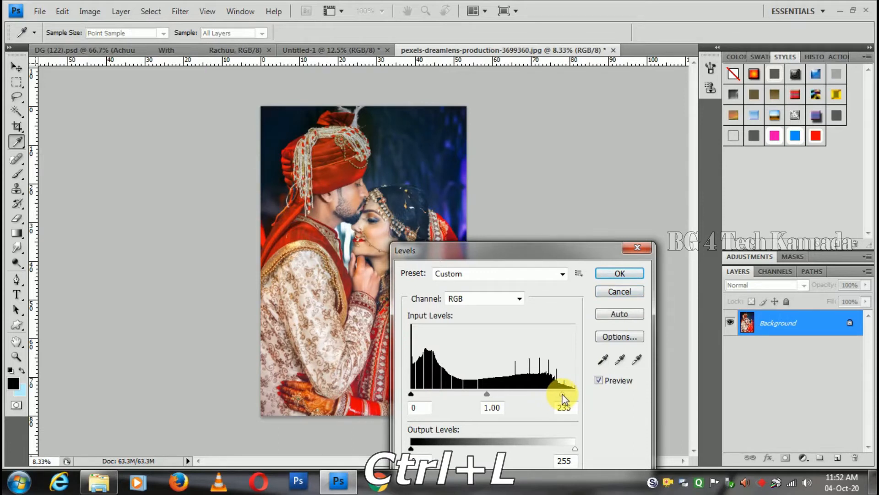
left_click(624, 273)
Step: Copy the entire photo into the octagon layout as a new layer and close the photo's file
key("v")
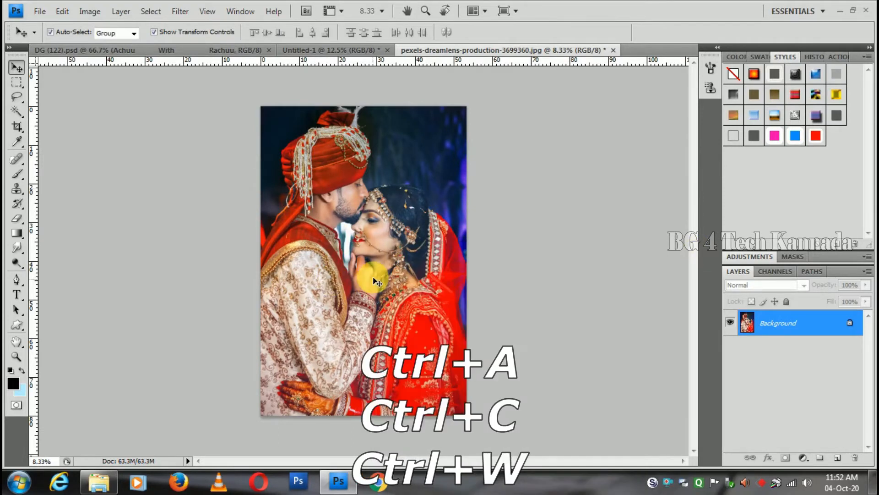
key("ctrl+c")
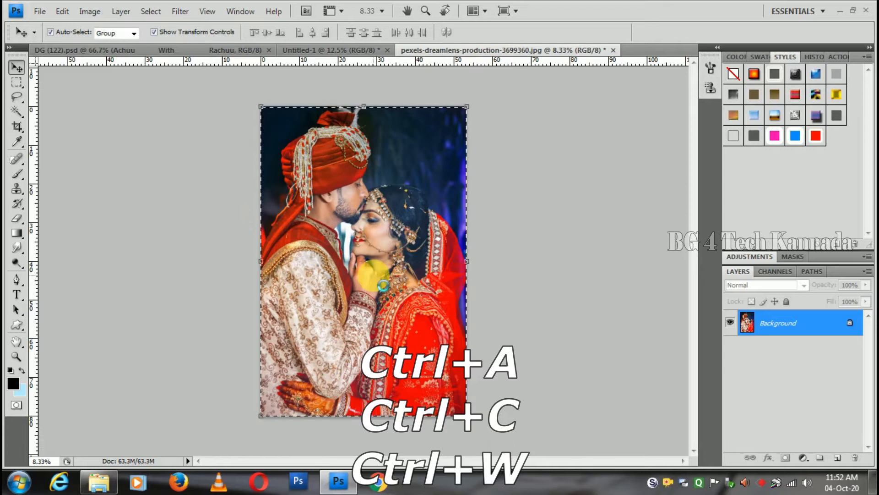
key("ctrl+w")
left_click(421, 196)
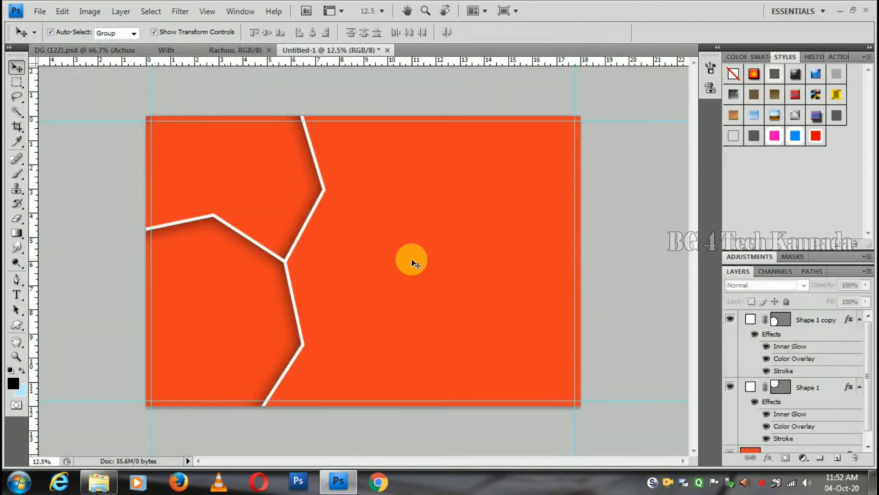
key("ctrl+v")
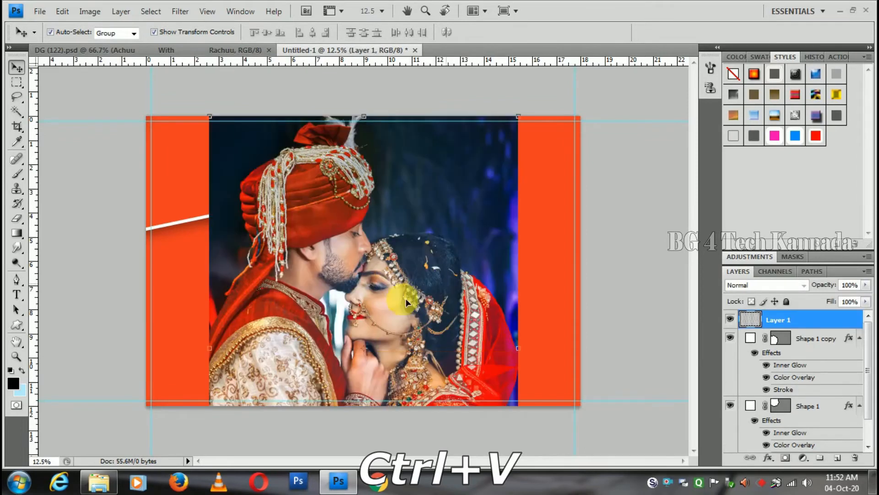
Step: Move the pasted couple photo to the right of the octagons and scale it proportionally to about 78.1%
left_click_drag(444, 299, 522, 287)
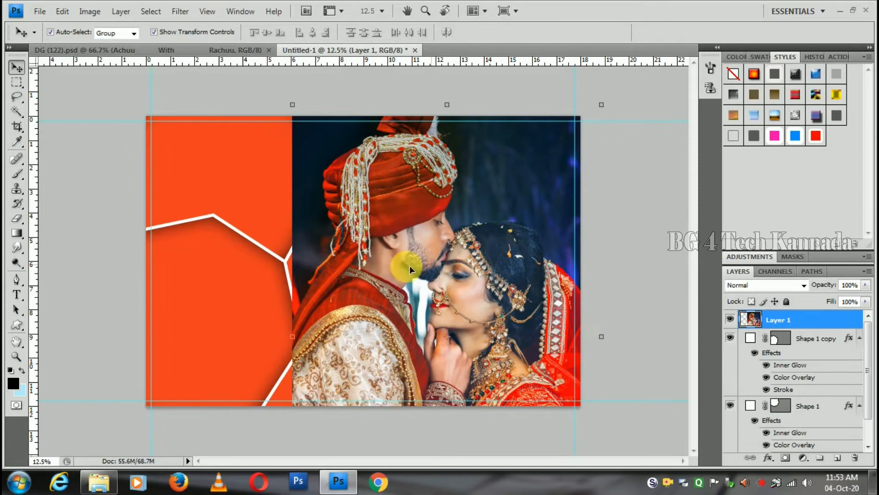
left_click_drag(293, 108, 316, 138)
mouse_move(508, 262)
left_mouse_down()
mouse_move(504, 249)
mouse_move(504, 270)
left_mouse_up()
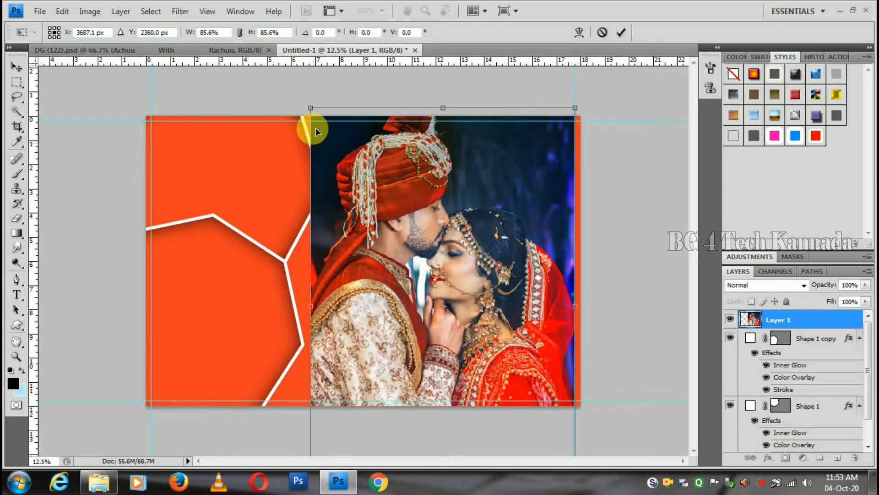
left_click_drag(311, 109, 322, 124)
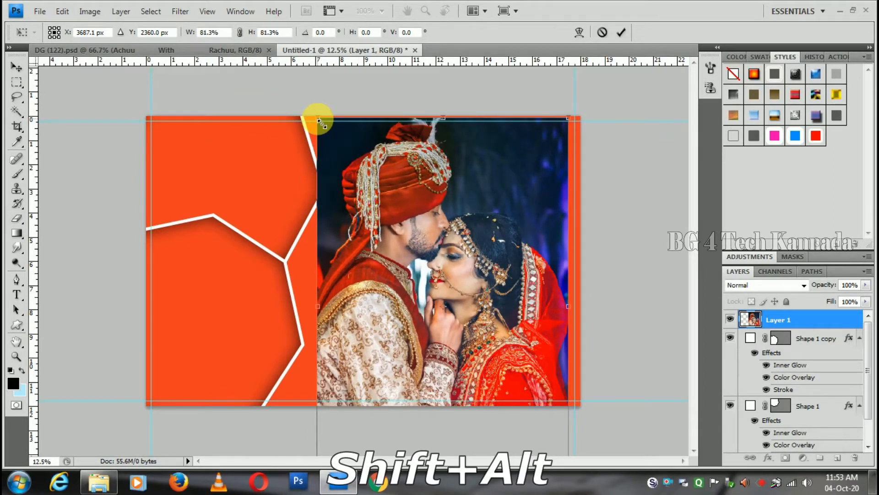
left_click_drag(471, 334, 474, 322)
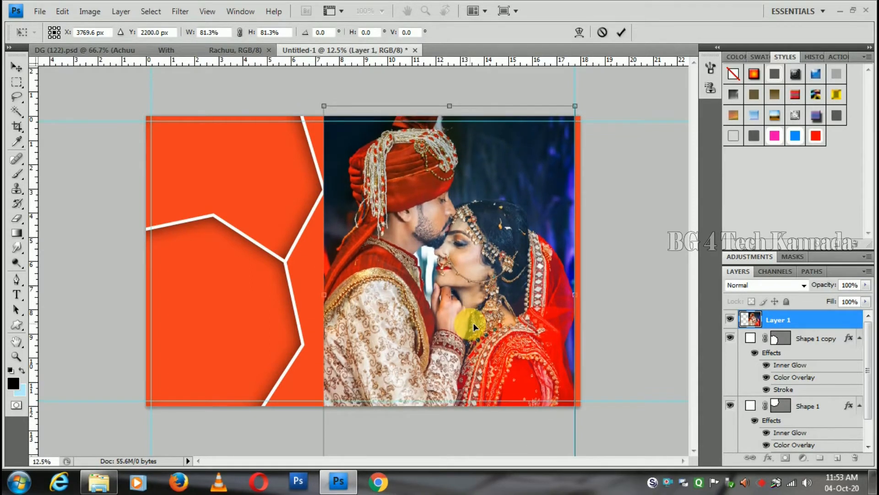
left_click_drag(335, 120, 337, 124)
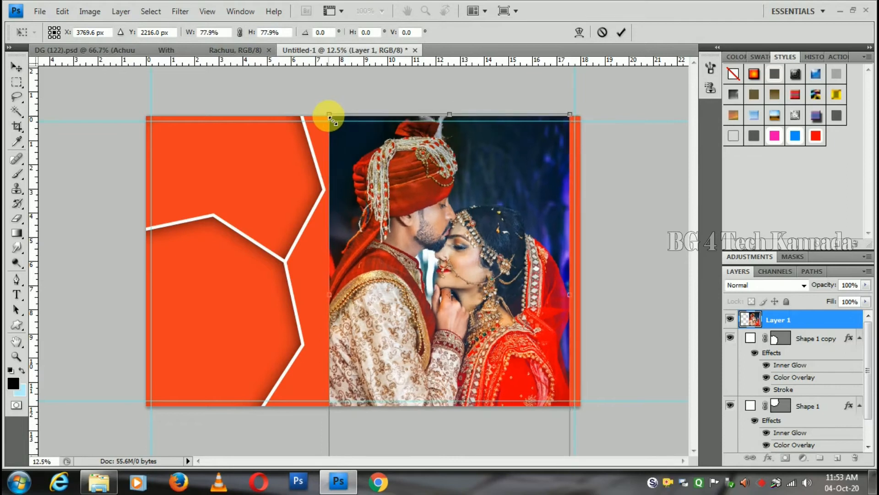
key("Return")
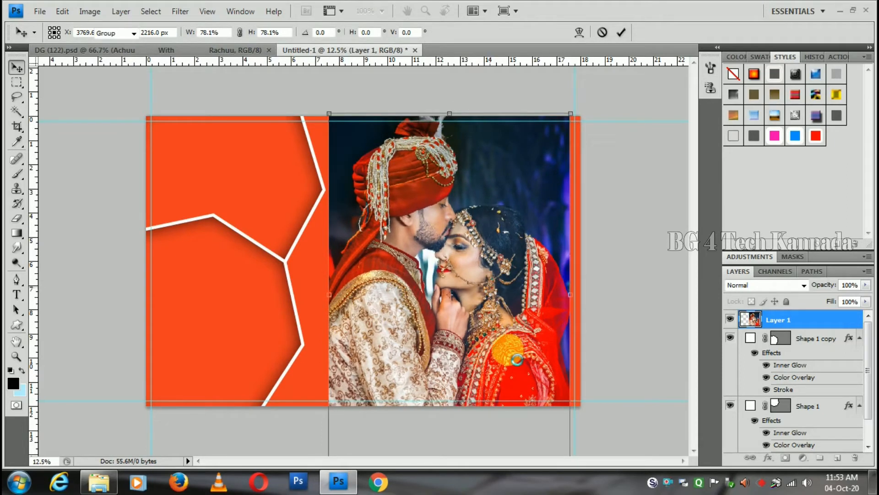
Step: Nudge the couple photo up and scale it proportionally by a further 93.3%
left_click_drag(509, 343, 504, 337)
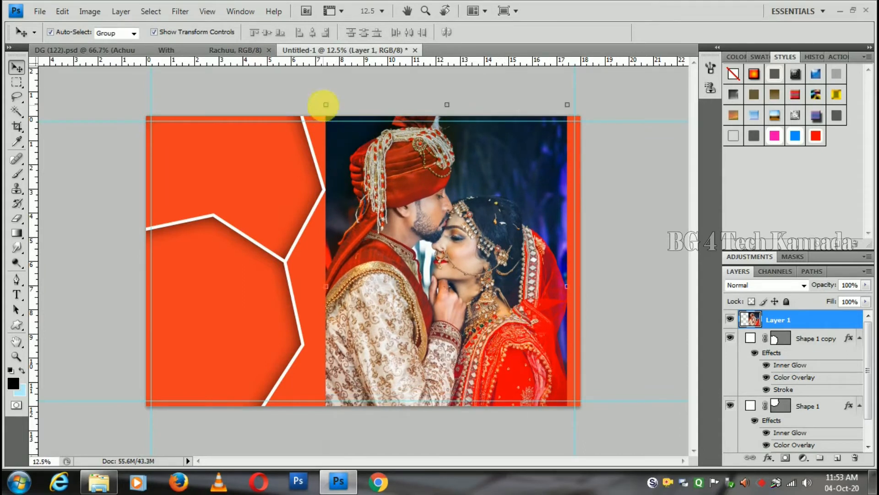
key("ctrl+t")
left_click_drag(339, 124, 335, 120)
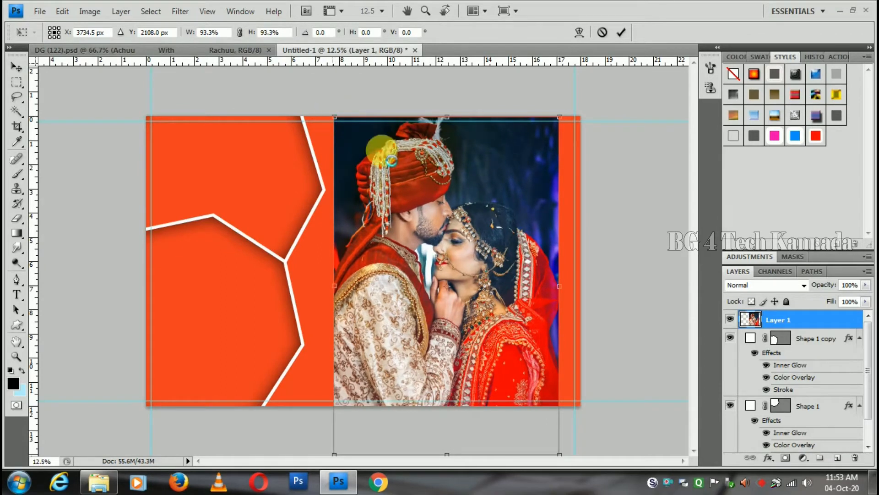
double_click(515, 348)
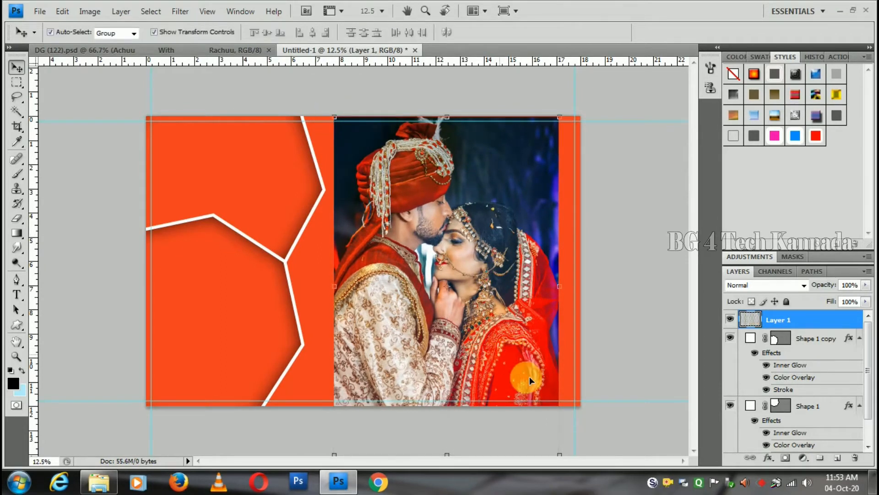
Step: Trim off the couple photo's lower part with a rectangular selection and position the remaining photo within the open area beside the octagons
left_click_drag(521, 377, 503, 273)
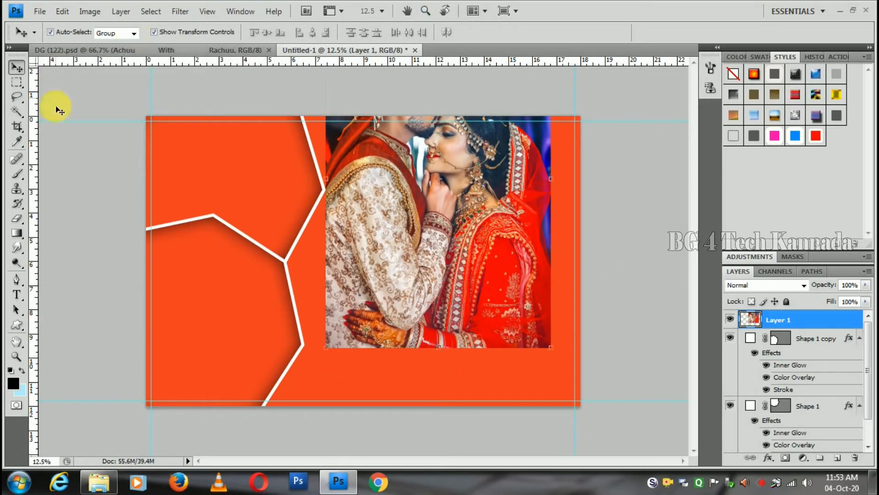
left_click(17, 84)
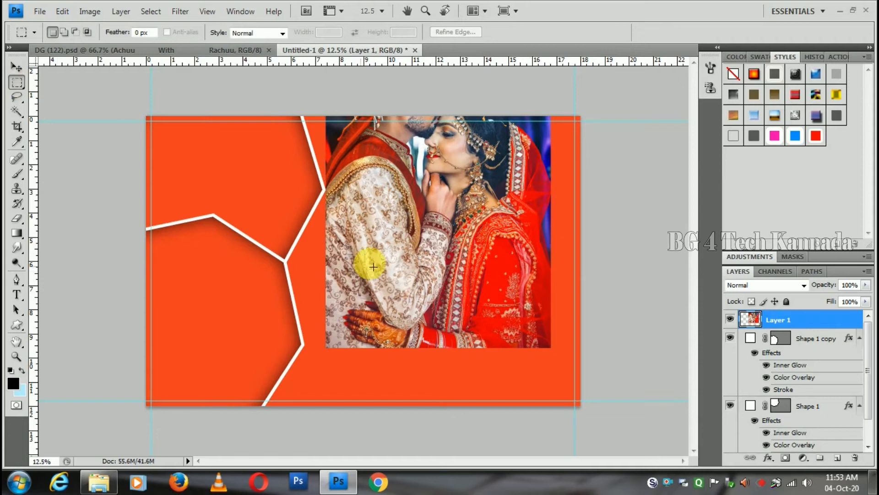
left_click_drag(291, 240, 620, 416)
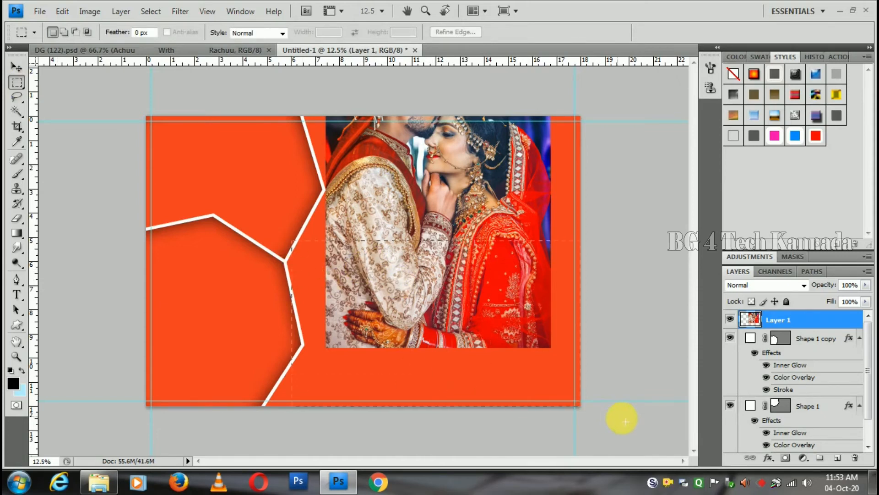
left_click_drag(502, 314, 501, 336)
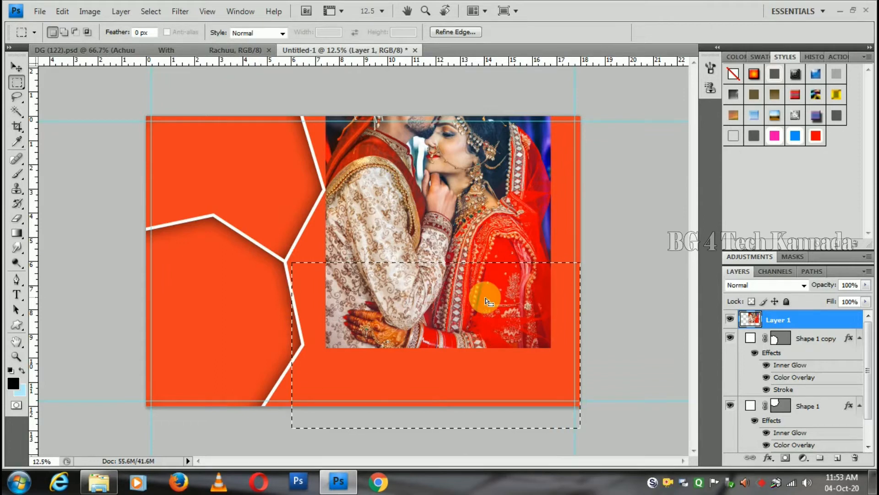
key("Delete")
key("ctrl+d")
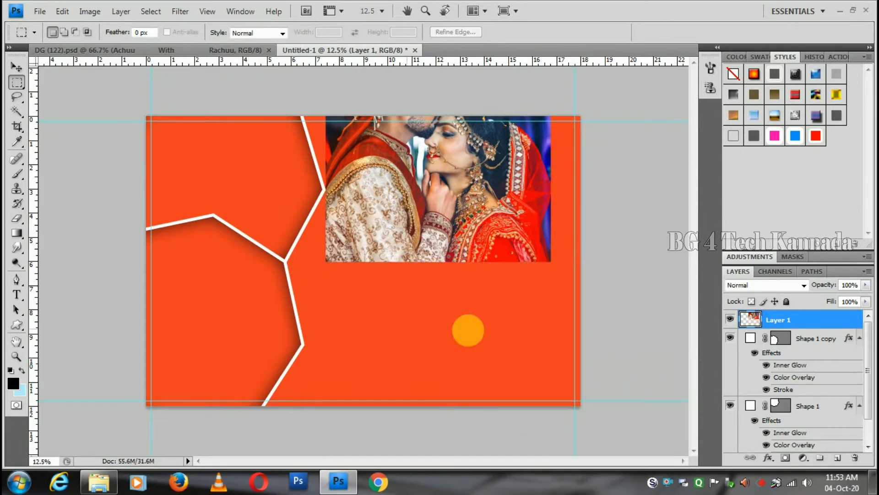
left_click(16, 68)
left_click_drag(514, 304, 527, 336)
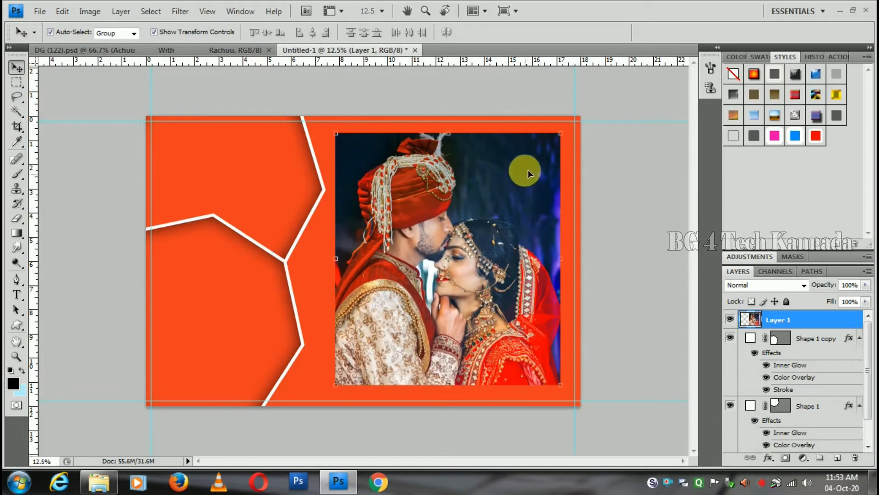
Step: Scale the couple photo proportionally to 105.8%, align it with the page's upper edge, and nudge it slightly left
left_click_drag(565, 131, 578, 132)
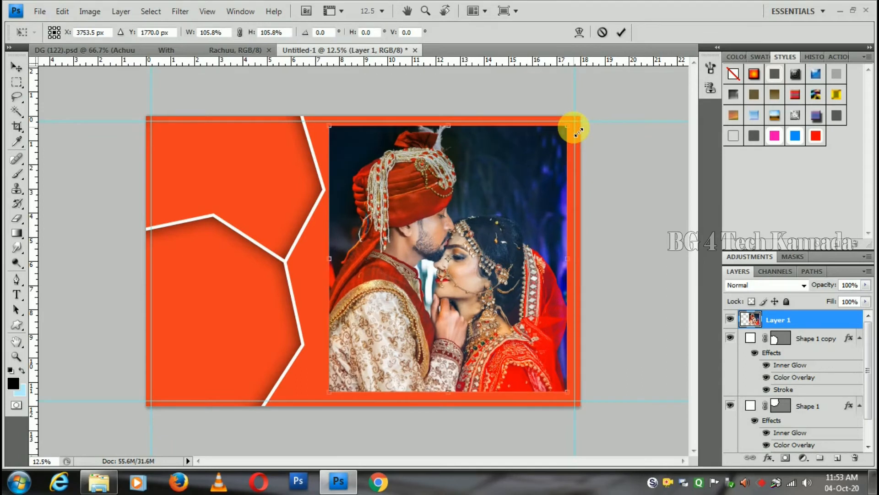
left_click_drag(530, 246, 526, 234)
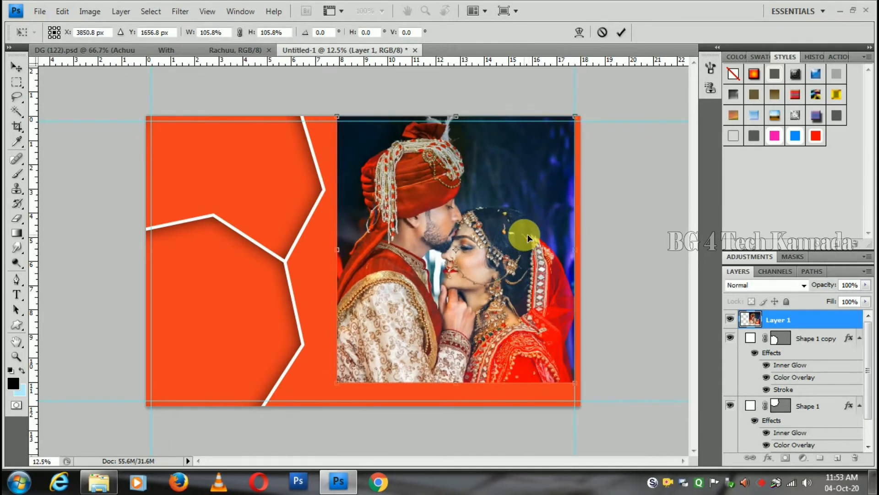
key("Left")
key("Left")
key("Left")
key("Left")
key("Left")
key("Left")
key("Left")
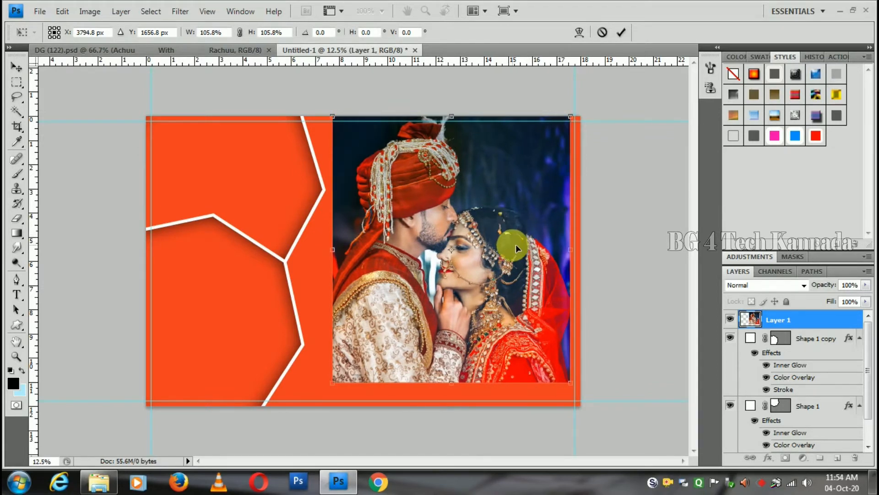
key("Return")
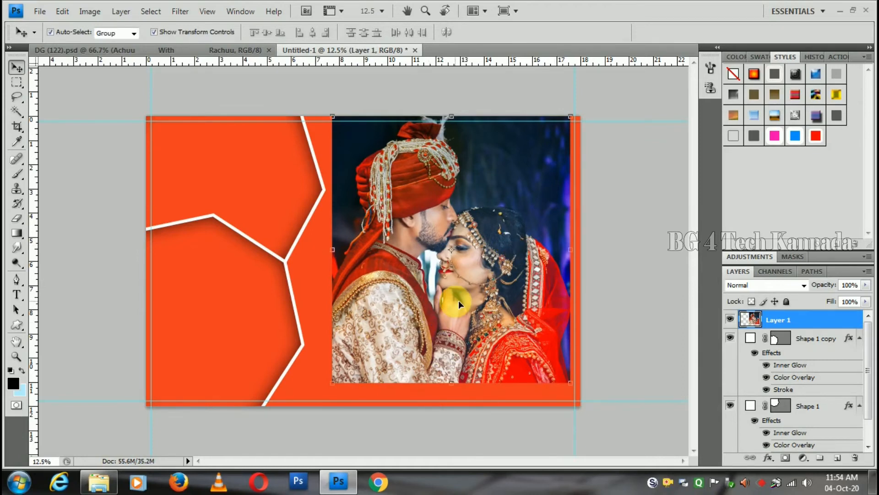
key("Left")
key("Left")
key("Left")
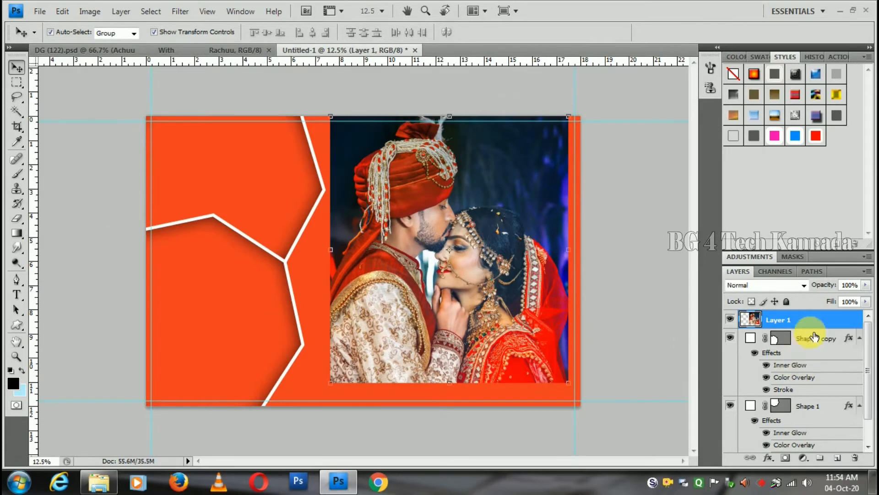
Step: Move the couple photo's layer beneath both octagon layers and add a new empty layer directly above it
left_click_drag(817, 323, 819, 422)
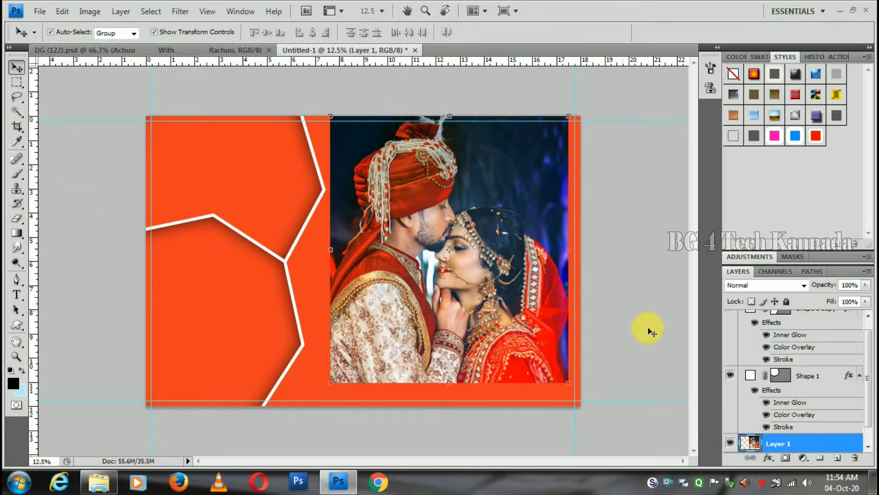
left_click(845, 458)
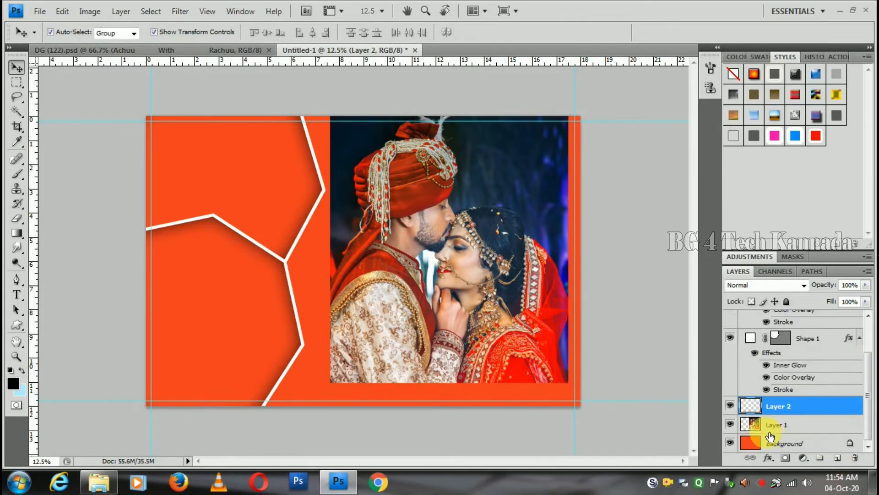
Step: Choose the Brush tool and sample the layout's orange-red background as its foreground color
left_click(17, 174)
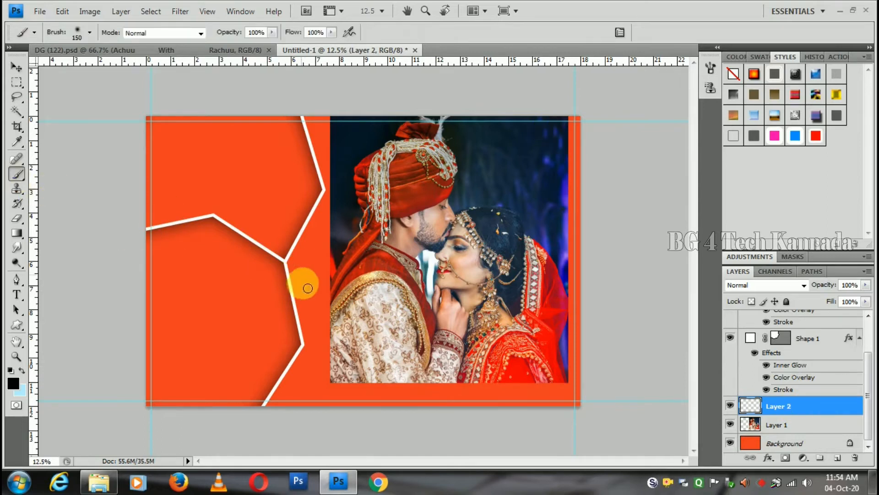
left_click(12, 379)
left_click(320, 270)
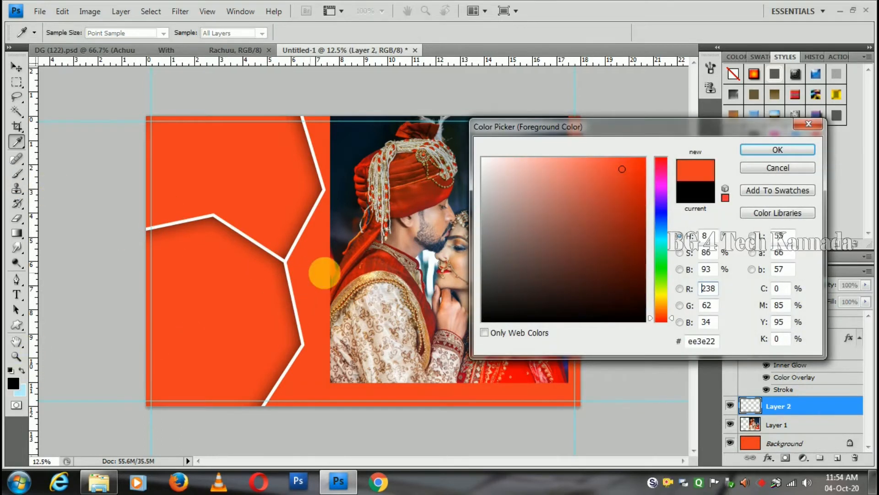
left_click(788, 153)
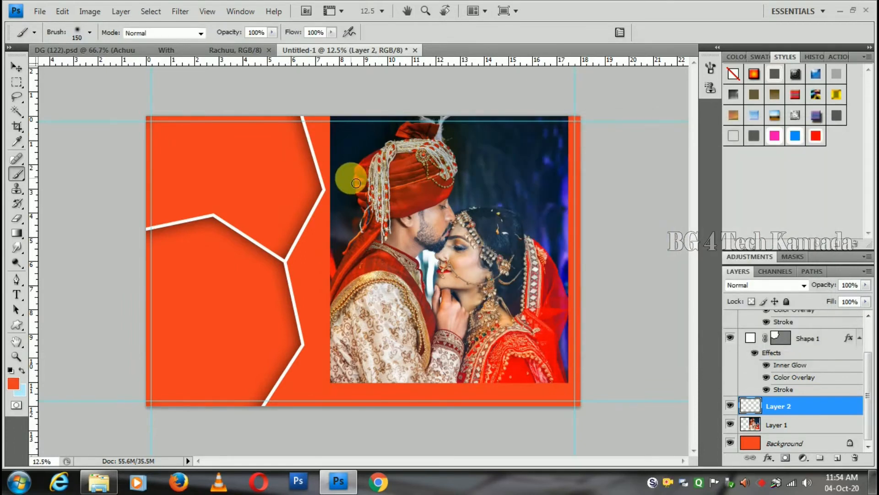
Step: Set the soft brush size to 1000 and paint orange-red around the couple photo's edges to blend them into the background
key("bracketright")
key("bracketright")
key("bracketright")
key("bracketright")
key("bracketright")
key("bracketright")
key("bracketright")
key("bracketright")
key("bracketright")
key("bracketright")
key("bracketright")
key("bracketright")
key("bracketright")
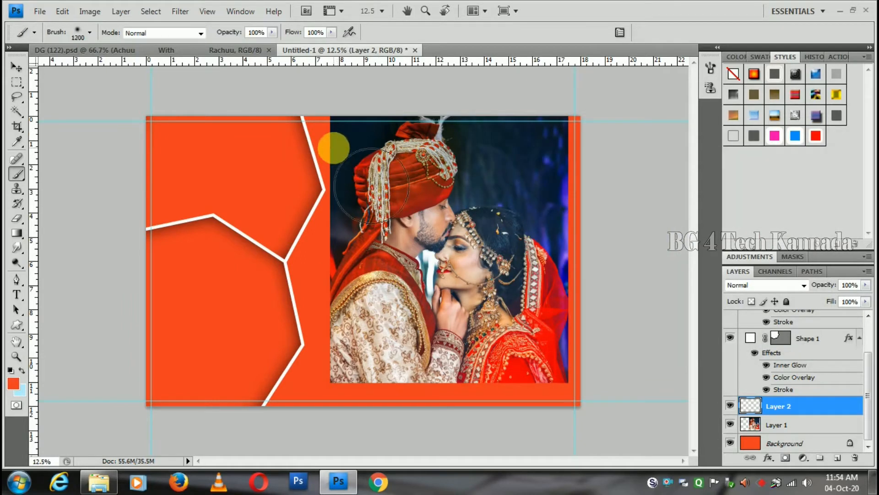
key("bracketleft")
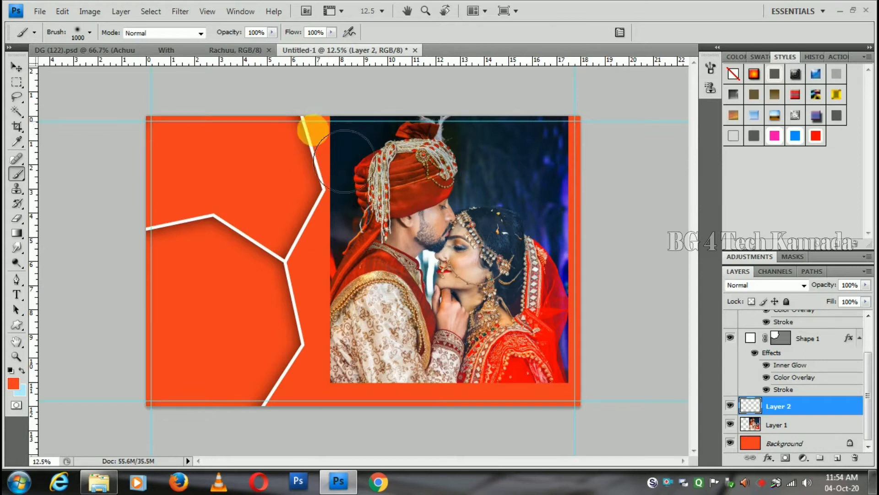
left_click_drag(312, 129, 295, 206)
mouse_move(361, 140)
left_mouse_down()
mouse_move(335, 198)
mouse_move(353, 150)
mouse_move(338, 185)
mouse_move(318, 340)
mouse_move(331, 242)
mouse_move(319, 380)
mouse_move(327, 158)
mouse_move(321, 309)
mouse_move(321, 267)
mouse_move(325, 344)
mouse_move(337, 230)
mouse_move(333, 371)
mouse_move(352, 451)
mouse_move(325, 379)
mouse_move(332, 398)
mouse_move(451, 451)
mouse_move(299, 400)
mouse_move(397, 442)
mouse_move(487, 451)
mouse_move(606, 431)
mouse_move(412, 443)
mouse_move(595, 420)
mouse_move(436, 442)
mouse_move(596, 429)
mouse_move(610, 361)
mouse_move(613, 279)
mouse_move(599, 131)
mouse_move(621, 192)
mouse_move(625, 379)
mouse_move(696, 362)
mouse_move(670, 168)
mouse_move(619, 149)
mouse_move(602, 131)
mouse_move(545, 124)
mouse_move(339, 133)
mouse_move(643, 111)
mouse_move(382, 129)
mouse_move(519, 127)
mouse_move(610, 138)
mouse_move(628, 162)
mouse_move(590, 147)
mouse_move(650, 266)
mouse_move(614, 163)
mouse_move(448, 98)
mouse_move(336, 282)
mouse_move(359, 416)
mouse_move(544, 448)
mouse_move(642, 301)
mouse_move(359, 242)
mouse_move(534, 353)
mouse_move(497, 222)
mouse_move(559, 337)
mouse_move(590, 351)
left_mouse_up()
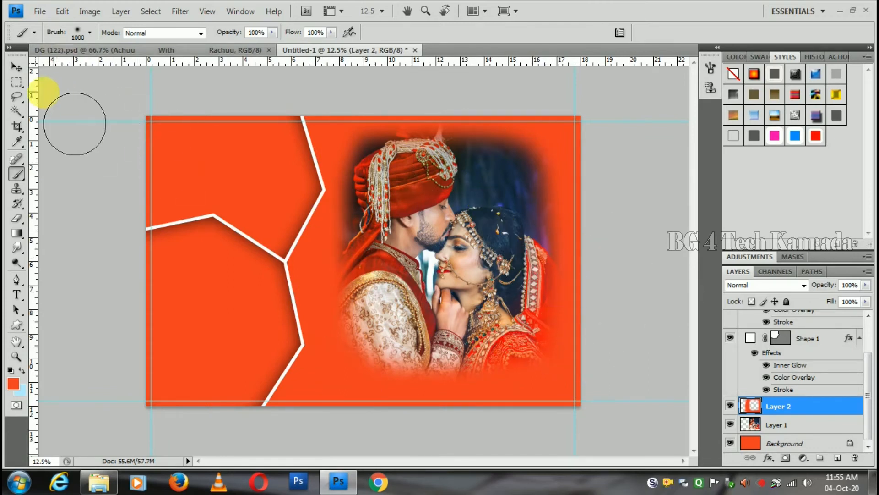
Step: Select the couple photo beneath the painted layer and scale it proportionally to 103.5%
left_click(15, 69)
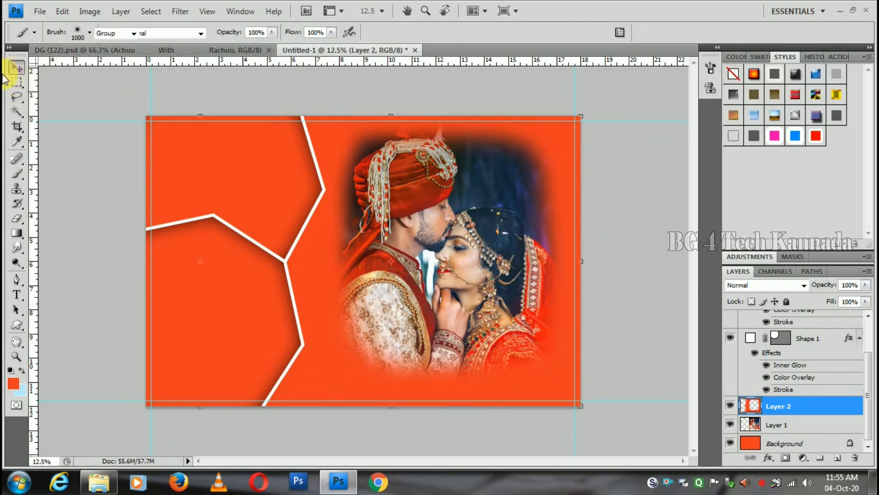
left_click(477, 281)
left_click_drag(569, 117, 581, 119)
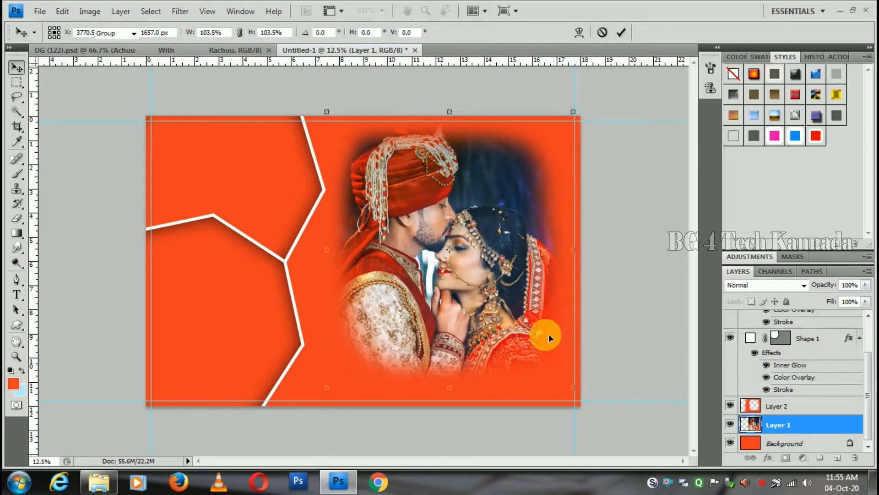
double_click(489, 253)
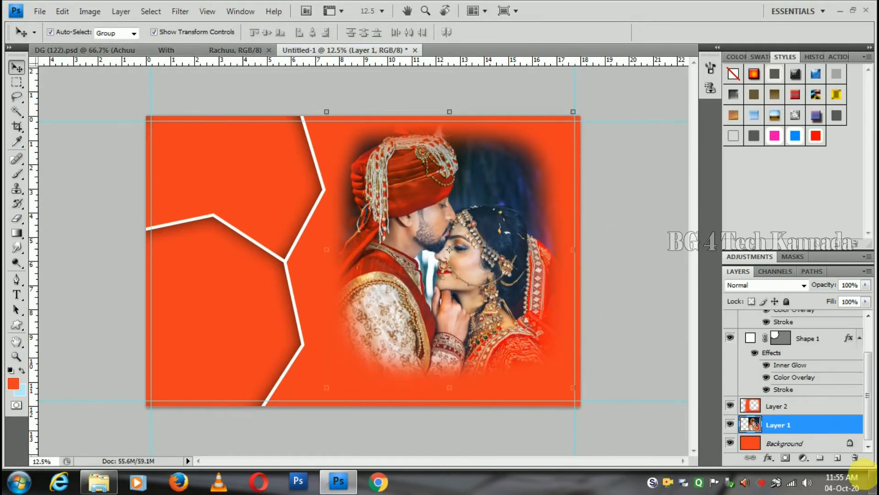
Step: Add a Hue/Saturation adjustment above the couple photo's layer with Hue +4, Saturation +37 and Lightness -2
left_click_drag(803, 406, 797, 425)
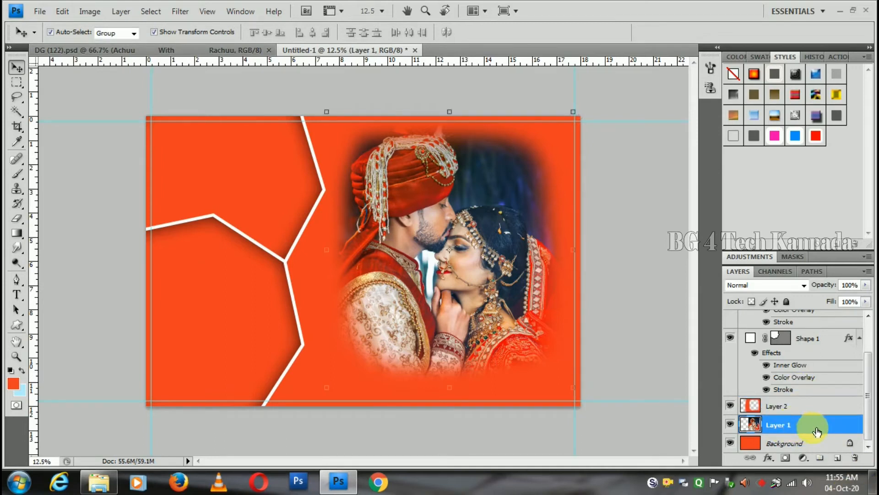
left_click(805, 458)
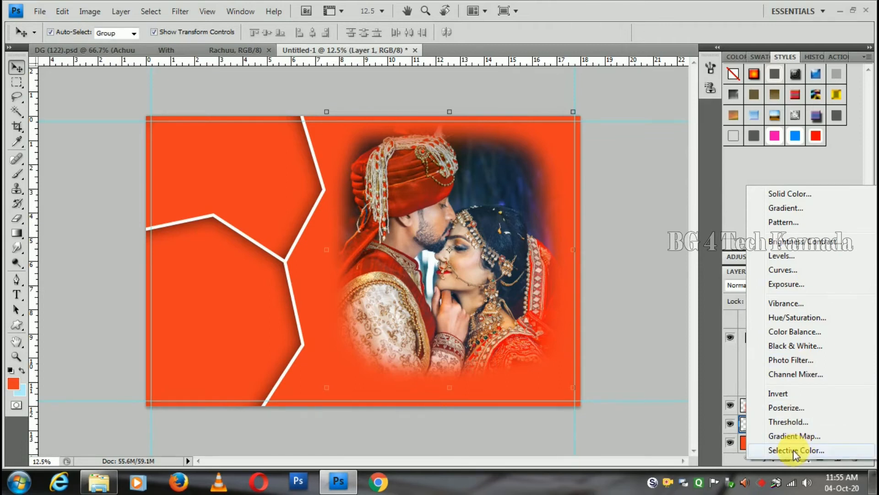
left_click(792, 319)
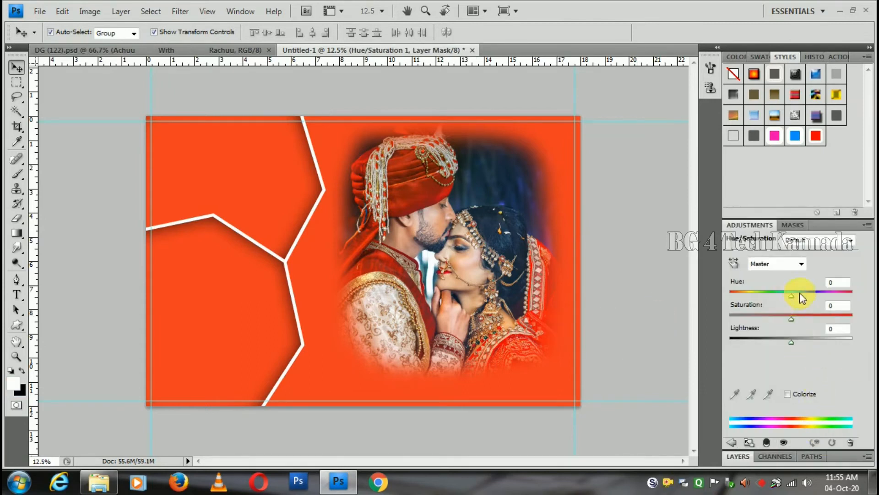
left_click_drag(789, 296, 807, 318)
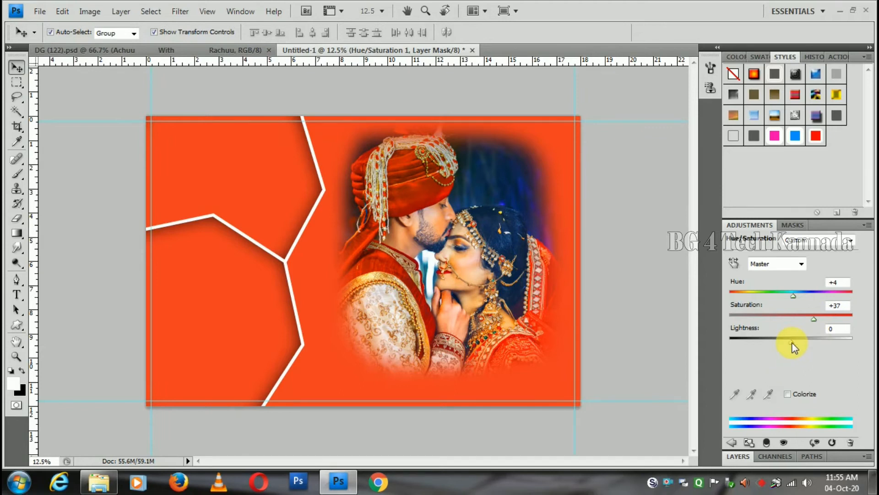
mouse_move(804, 342)
left_mouse_down()
mouse_move(775, 348)
mouse_move(790, 343)
left_mouse_up()
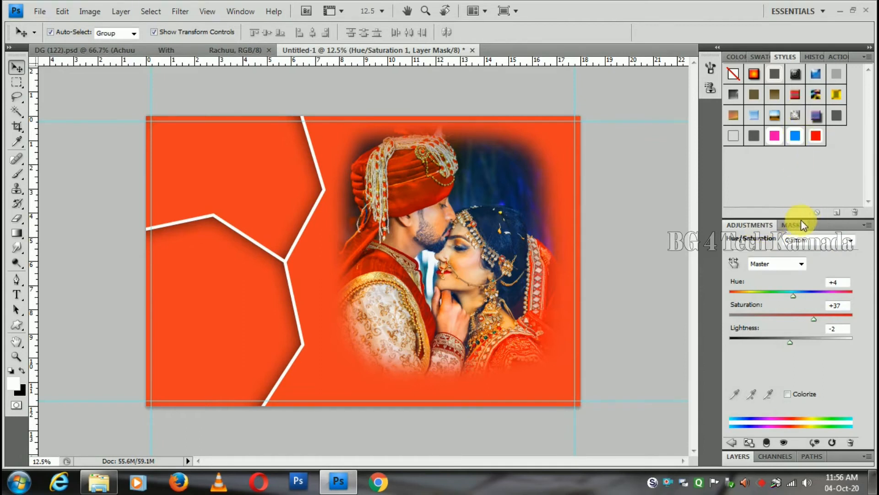
Step: Try the Overlay blend mode on the Hue/Saturation adjustment layer and switch it to Soft Light
left_click(776, 458)
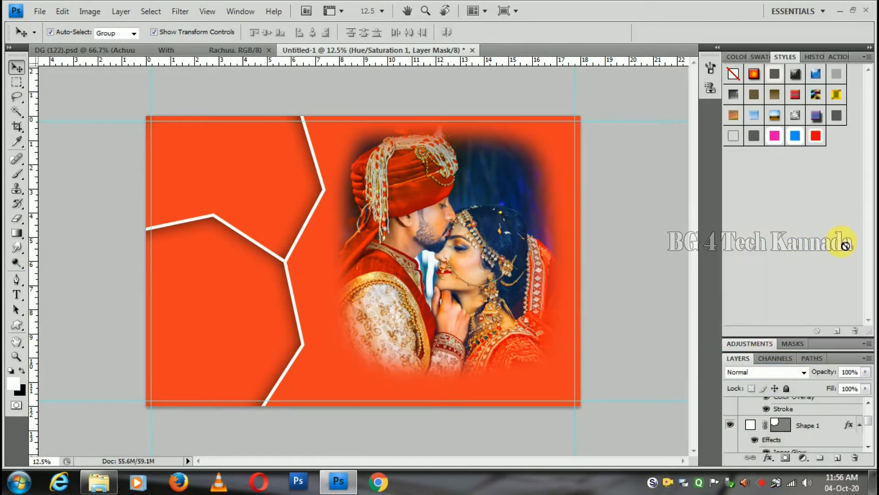
left_click_drag(871, 432, 871, 451)
left_click(787, 429)
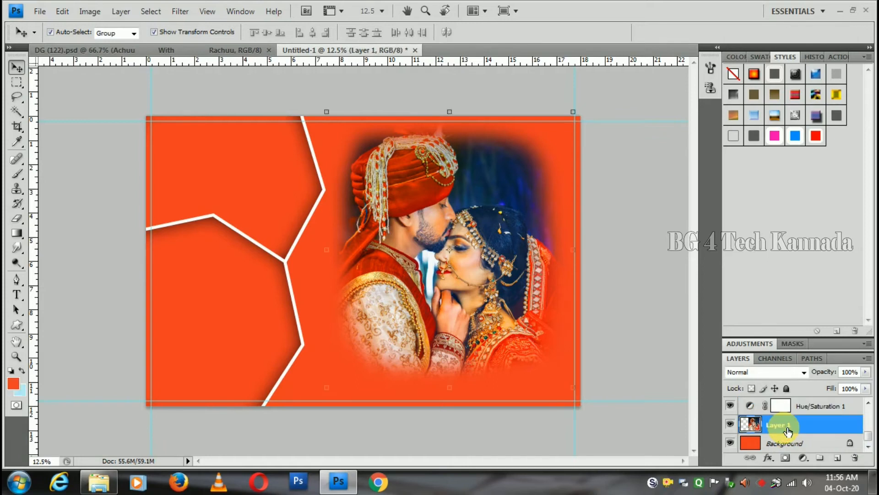
left_click(805, 413)
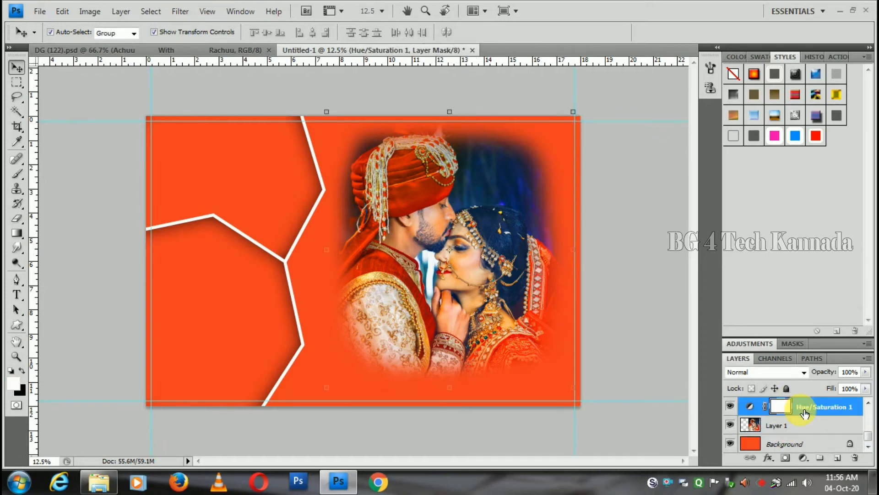
left_click(793, 376)
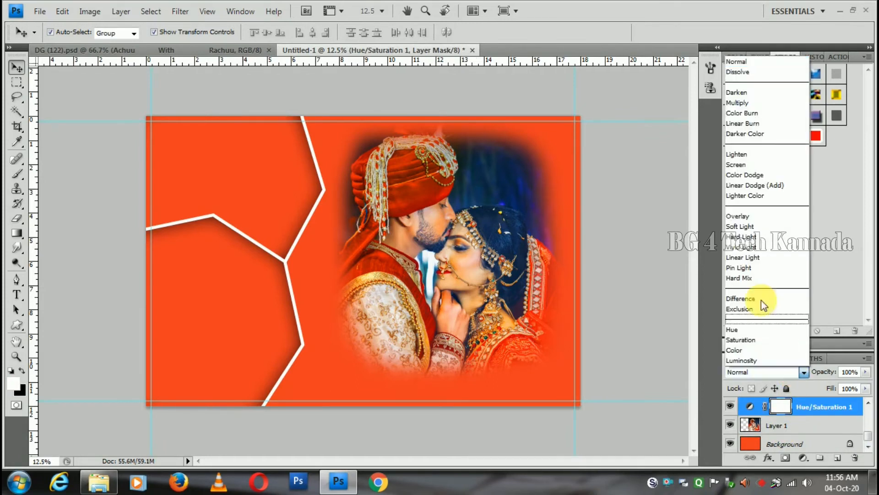
left_click(749, 217)
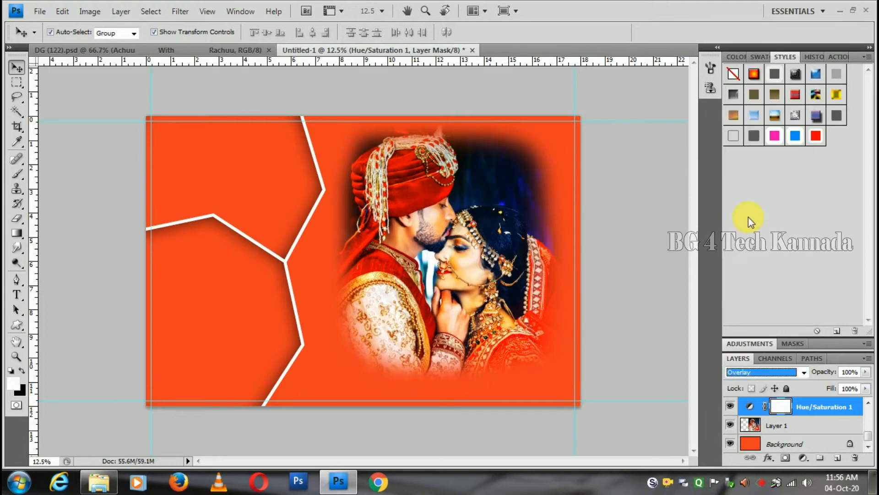
left_click(804, 373)
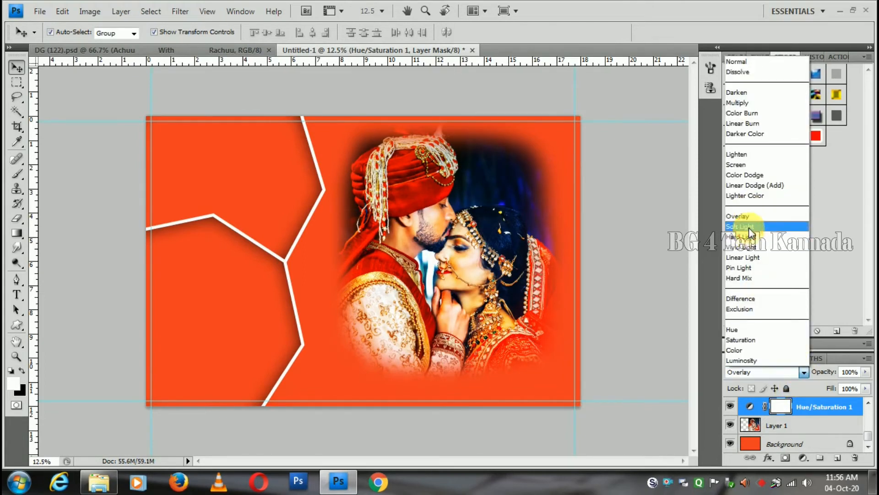
left_click(749, 226)
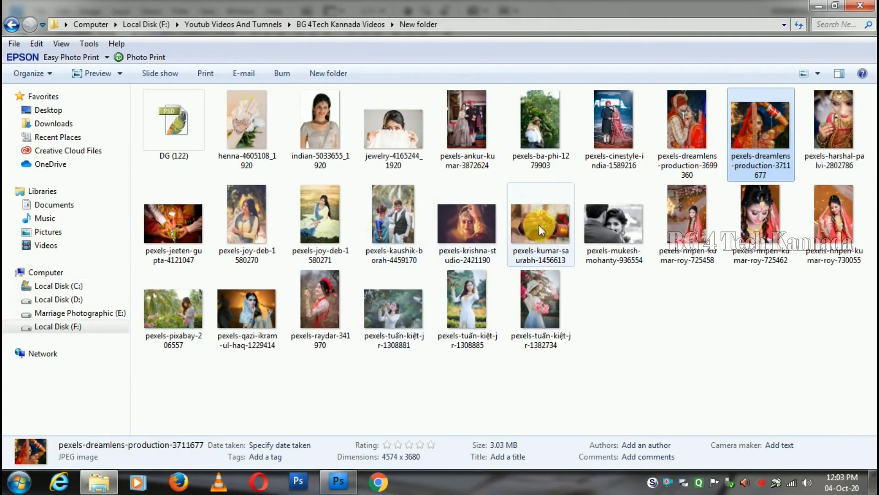
Step: Open pexels-krishna-studio-2421190.jpg, copy the entire photo into the album layout above the Shape 1 layer, and close the photo's file
left_click(449, 223)
left_click_drag(475, 226, 397, 203)
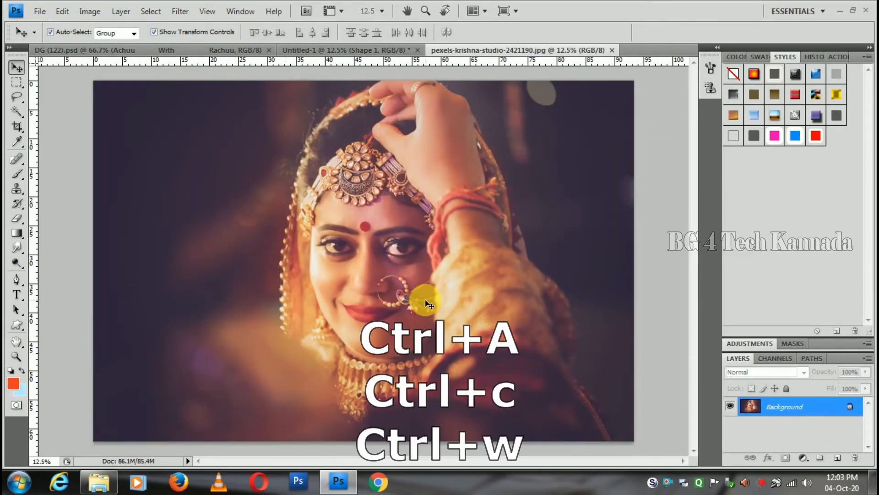
key("ctrl+a")
key("ctrl+c")
key("ctrl+w")
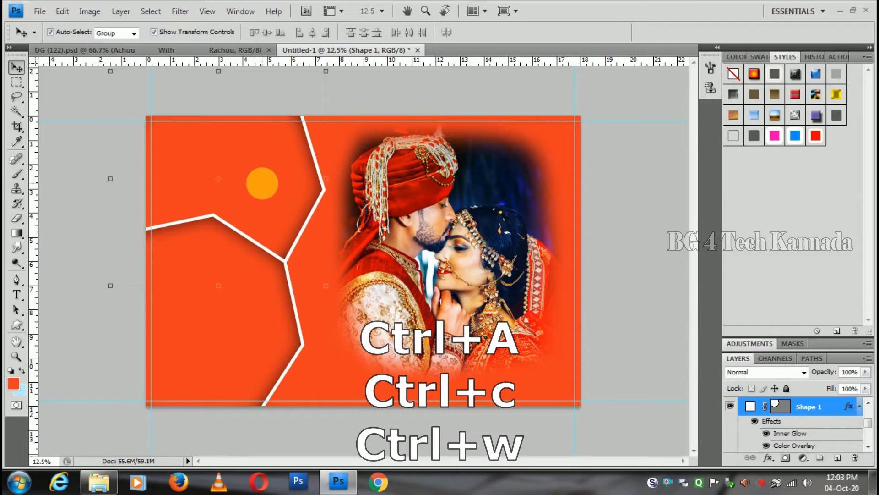
key("ctrl+v")
Step: Scale the pasted bride photo proportionally to 44.7% and position it over the upper octagon
left_click_drag(509, 279, 373, 294)
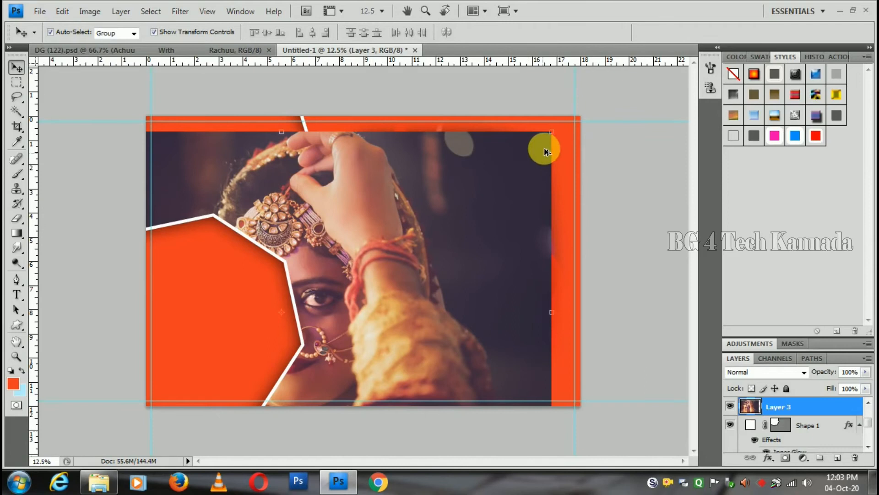
left_click_drag(560, 138, 438, 282)
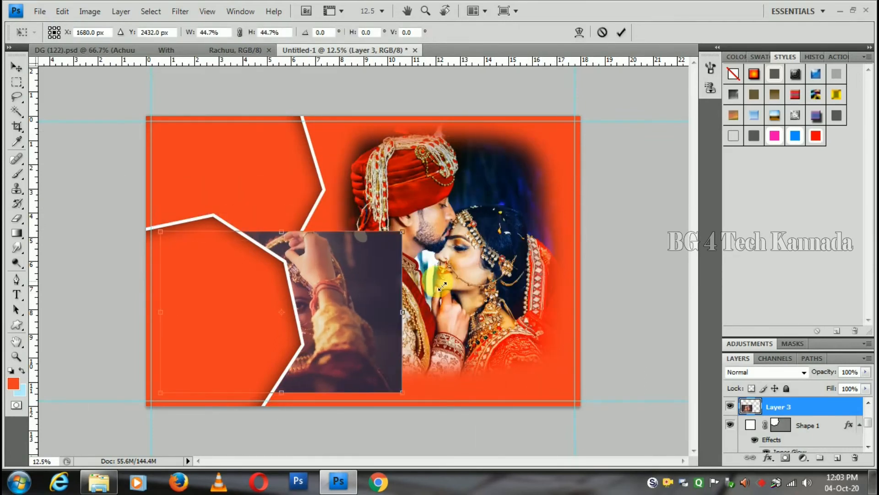
left_click_drag(312, 228, 287, 216)
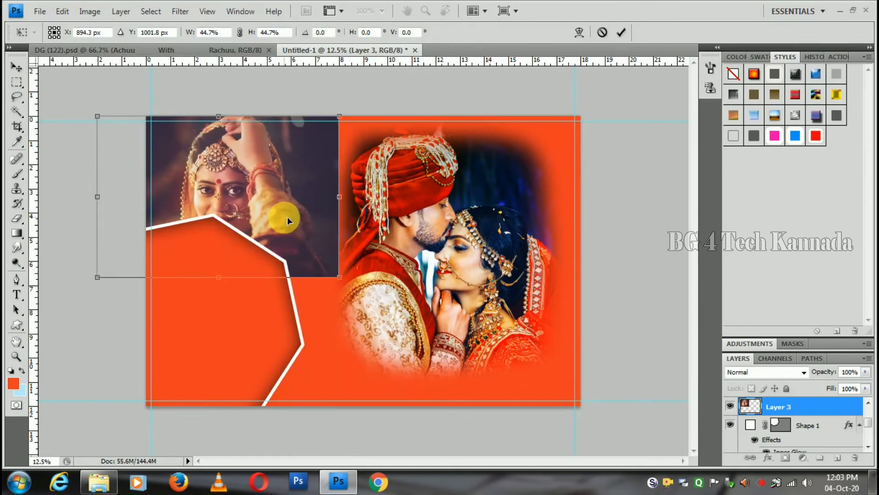
key("Return")
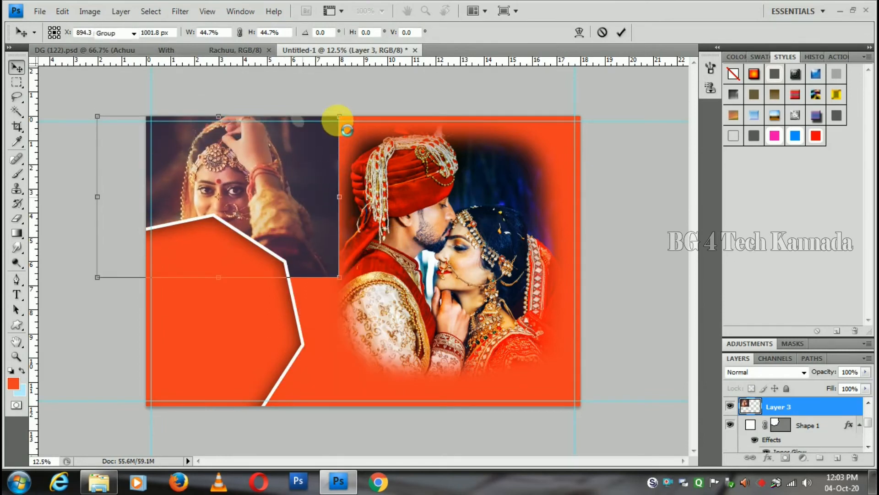
Step: Shrink the upper bride photo proportionally a little more and align its upper edge with the top of the canvas
left_click_drag(339, 120, 330, 128)
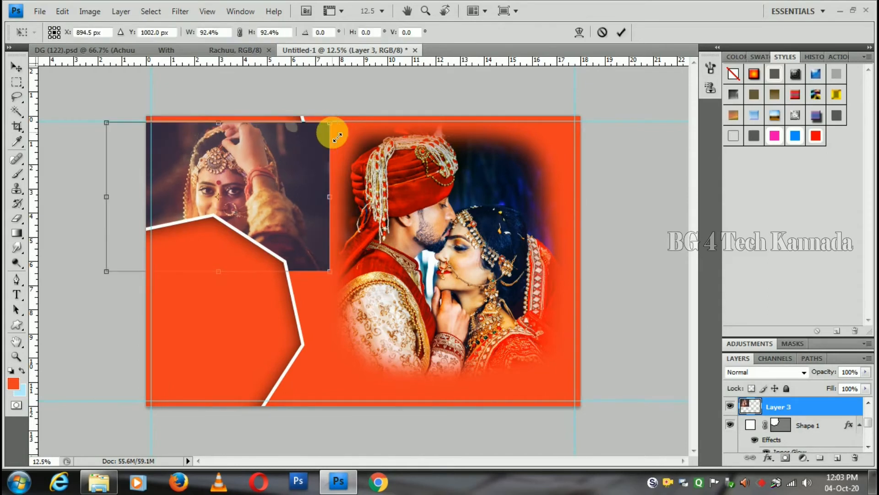
left_click_drag(308, 197, 308, 183)
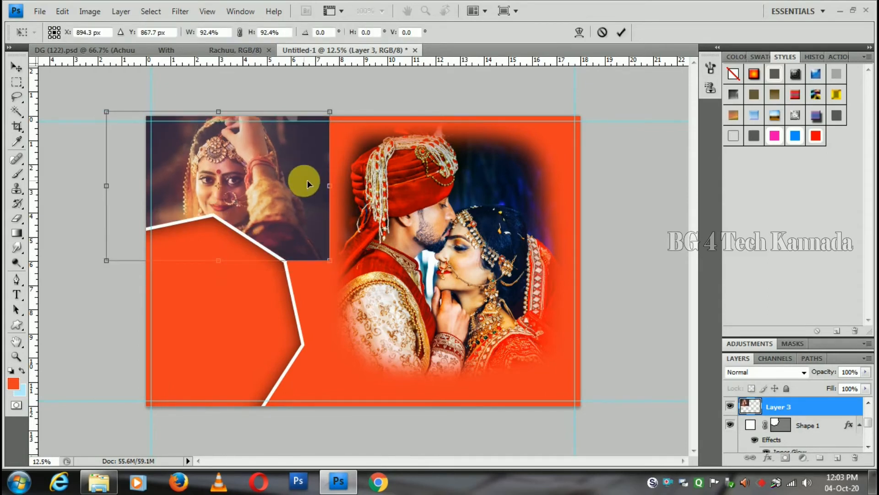
left_click_drag(333, 115, 328, 115)
mouse_move(302, 211)
left_mouse_down()
mouse_move(301, 202)
mouse_move(304, 221)
mouse_move(301, 209)
left_mouse_up()
key("Return")
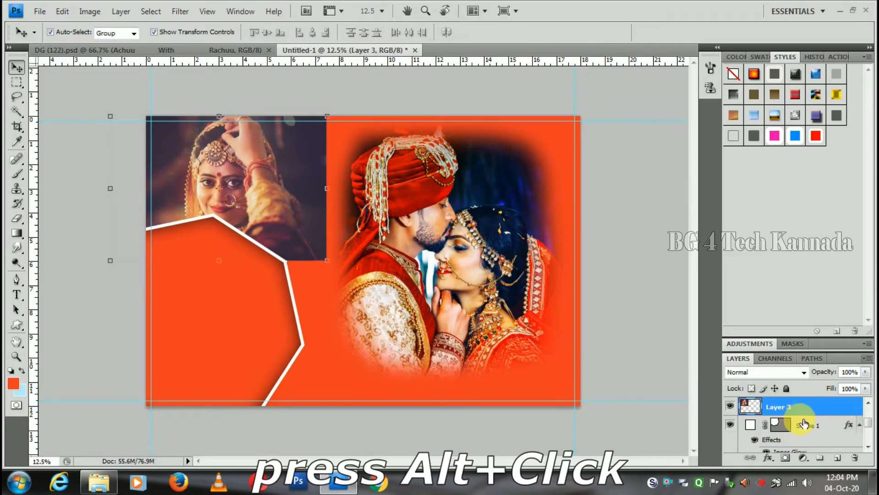
Step: Clip Layer 3 to the Shape 1 layer and hide Shape 1's Color Overlay effect
left_click(810, 422, "alt")
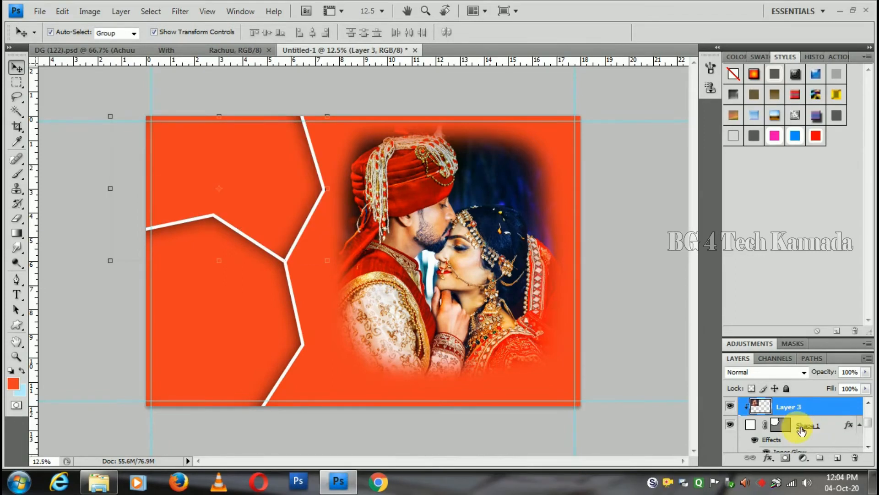
scroll(785, 438, "down", 3)
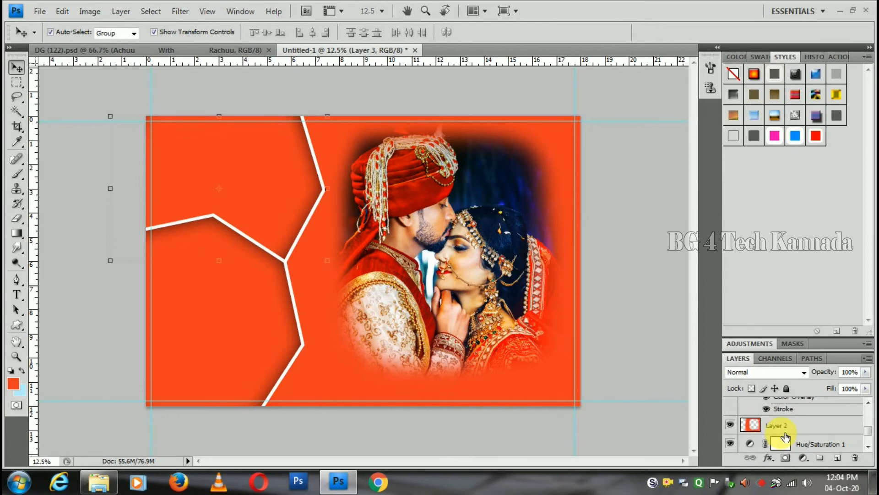
scroll(775, 406, "up", 3)
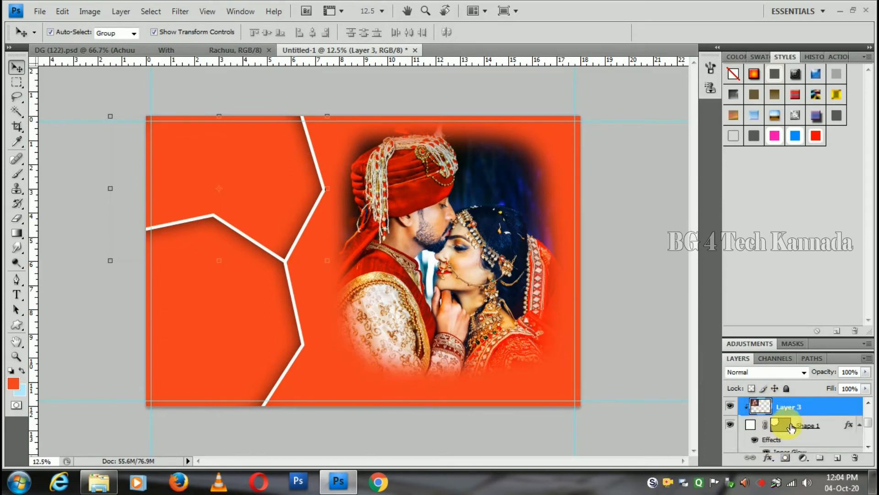
left_click_drag(737, 338, 744, 230)
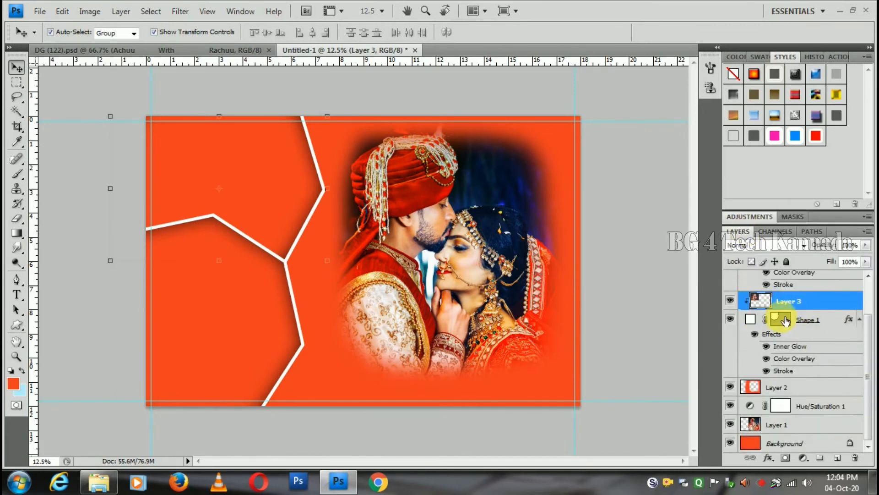
left_click(769, 347)
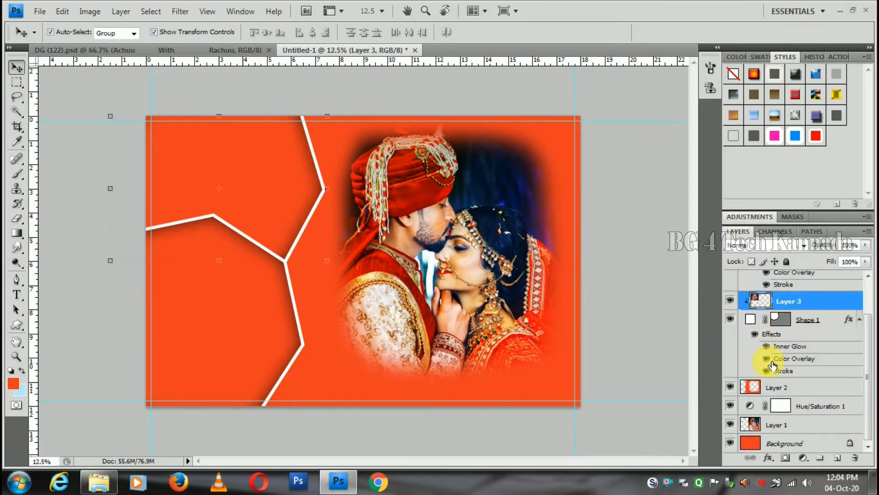
left_click(771, 360)
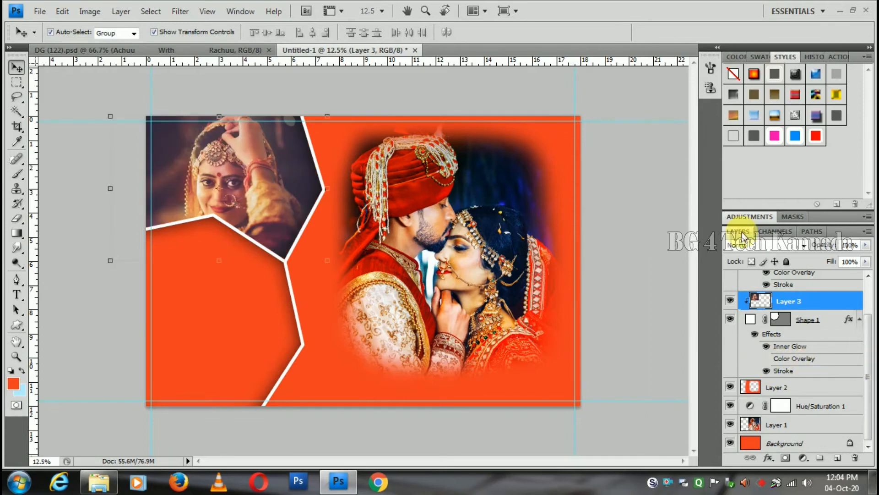
right_click(795, 364)
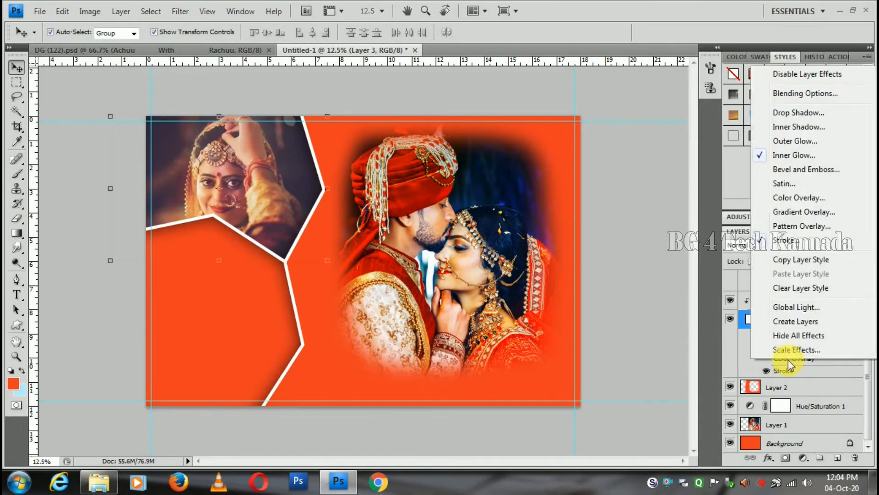
left_click(795, 198)
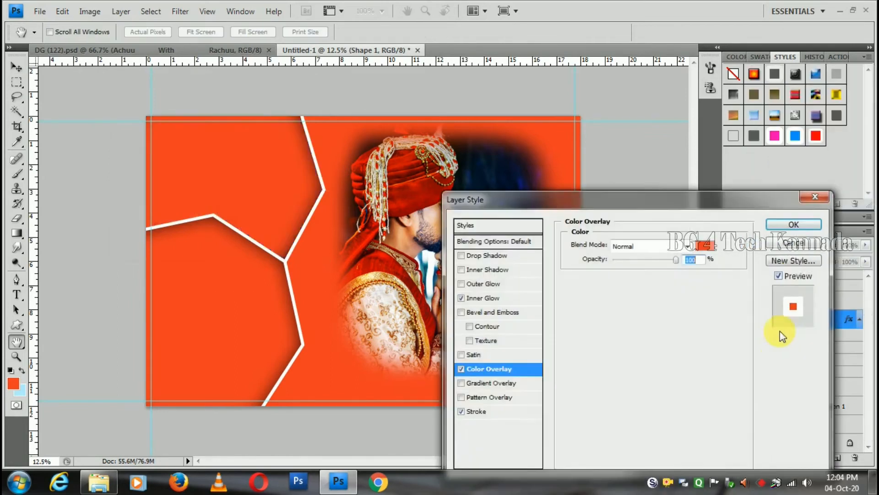
left_click(799, 246)
Step: Hide the Color Overlay effect on the Shape 1 copy layer
scroll(789, 364, "up", 3)
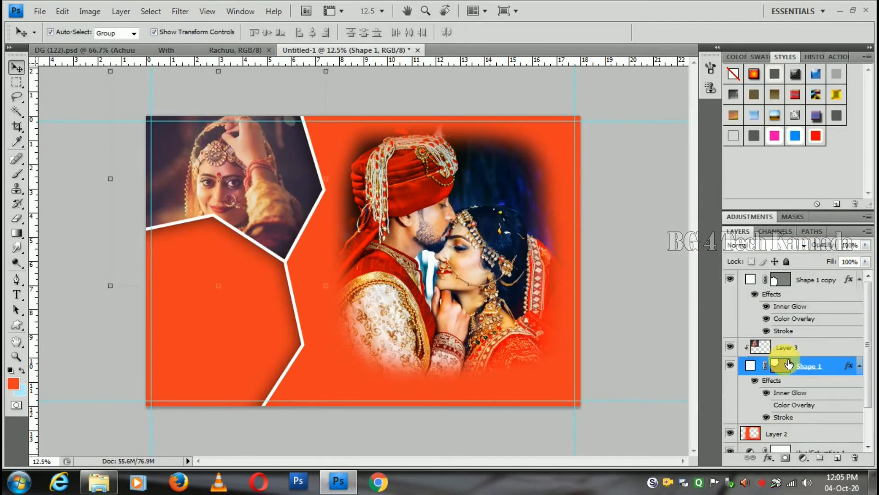
left_click(767, 319)
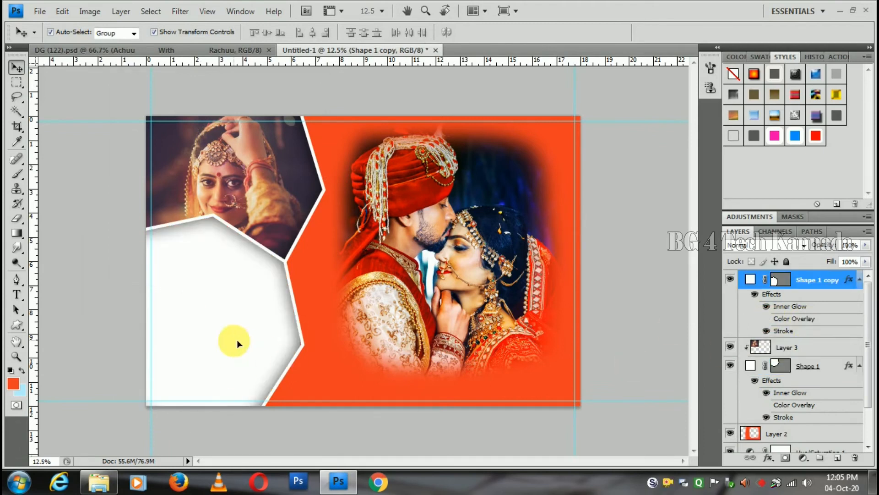
Step: Open pexels-dreamlens-production-3711677.jpg, copy the entire photo into the album layout above the Shape 1 copy layer, and close the photo's file
left_click(120, 491)
left_click_drag(759, 139, 433, 298)
key("ctrl+a")
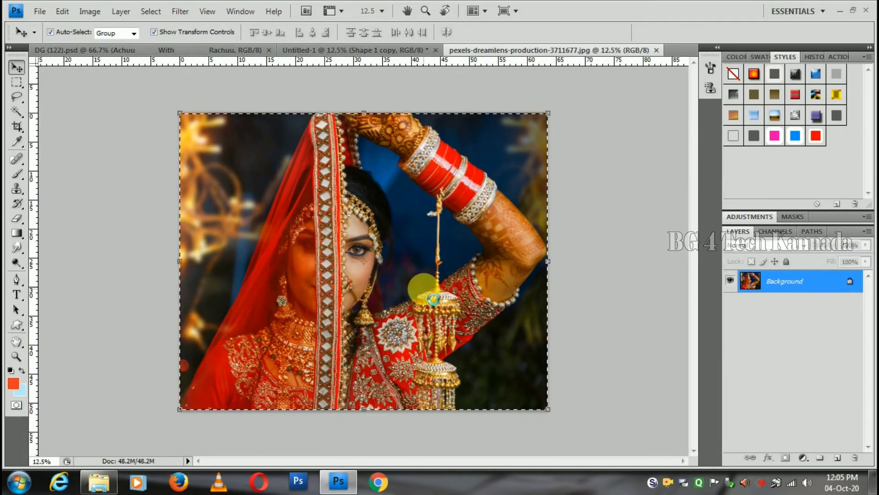
key("ctrl+w")
key("ctrl+v")
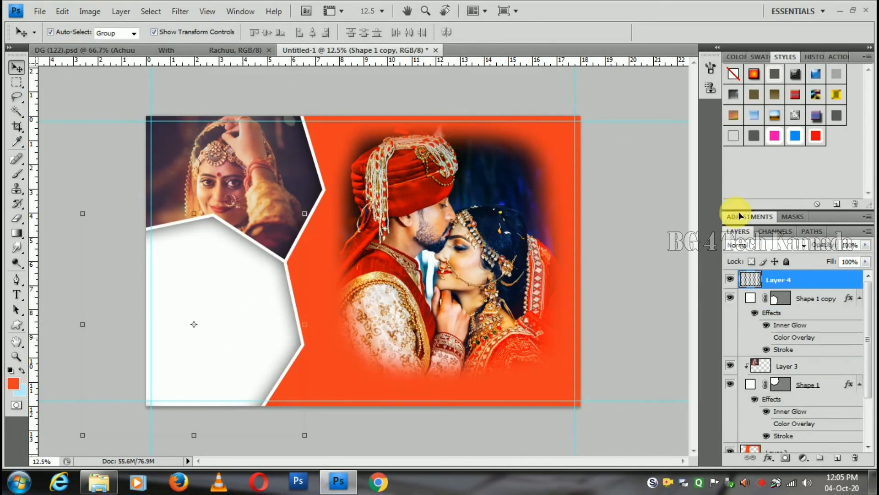
Step: Position the pasted bride photo over the lower octagon, scaling it proportionally to 65.8% and fine-tuning it by a further 99.6%
left_click_drag(414, 304, 276, 344)
left_click_drag(406, 164, 339, 205)
left_click_drag(292, 305, 254, 322)
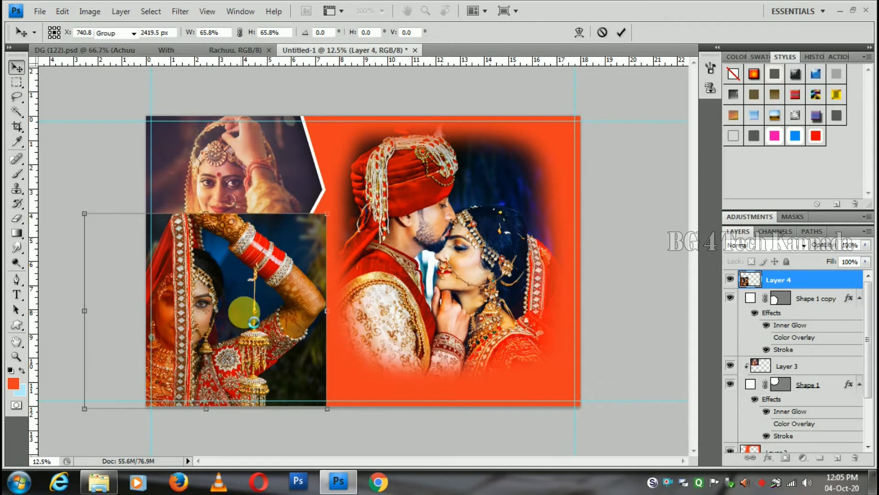
mouse_move(326, 214)
left_mouse_down()
mouse_move(316, 234)
mouse_move(331, 223)
left_mouse_up()
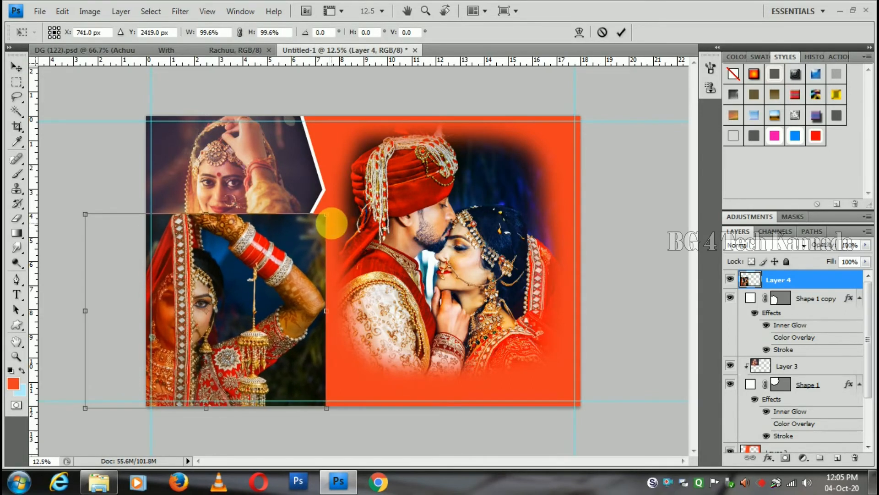
double_click(251, 335)
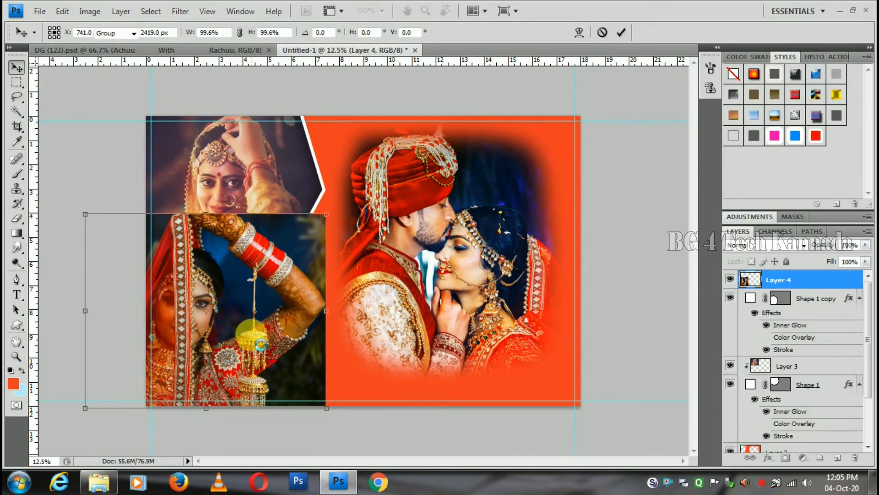
Step: Clip Layer 4 to the Shape 1 copy layer and shift the photo slightly right inside the octagon
left_click(807, 297, "alt")
mouse_move(244, 348)
left_mouse_down()
mouse_move(255, 352)
mouse_move(252, 362)
mouse_move(249, 348)
left_mouse_up()
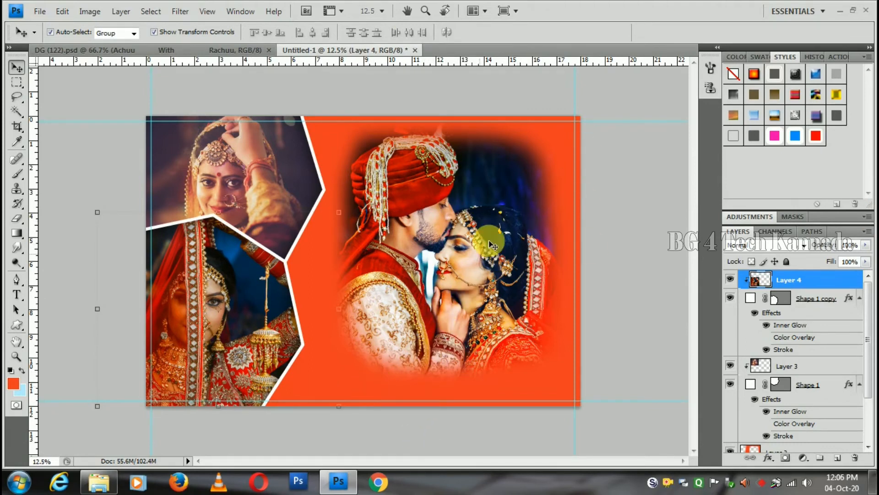
Step: Copy the WEDDING CEREMONY title from DG (122).psd onto the couple photo's upper right area and bring its layer to the top of the stack
left_click(476, 209)
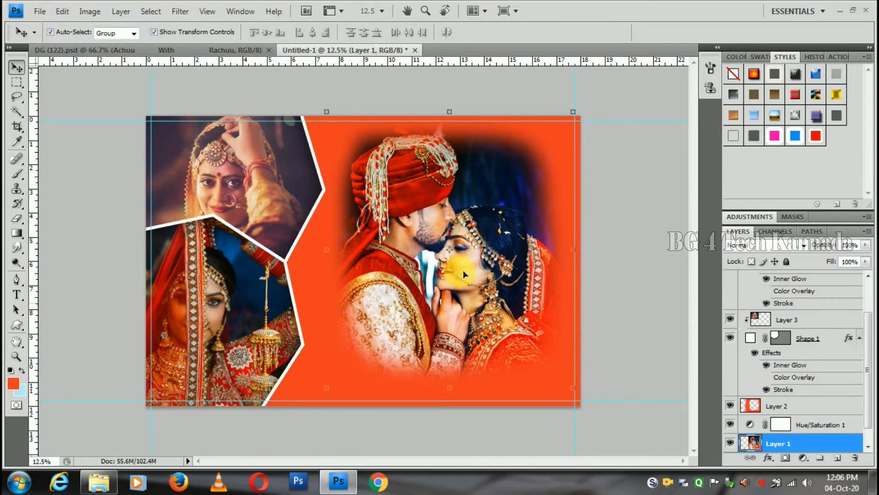
left_click(177, 51)
left_click(341, 230)
left_click_drag(337, 164, 572, 194)
left_click_drag(545, 167, 536, 156)
double_click(537, 156)
left_click_drag(820, 444, 815, 280)
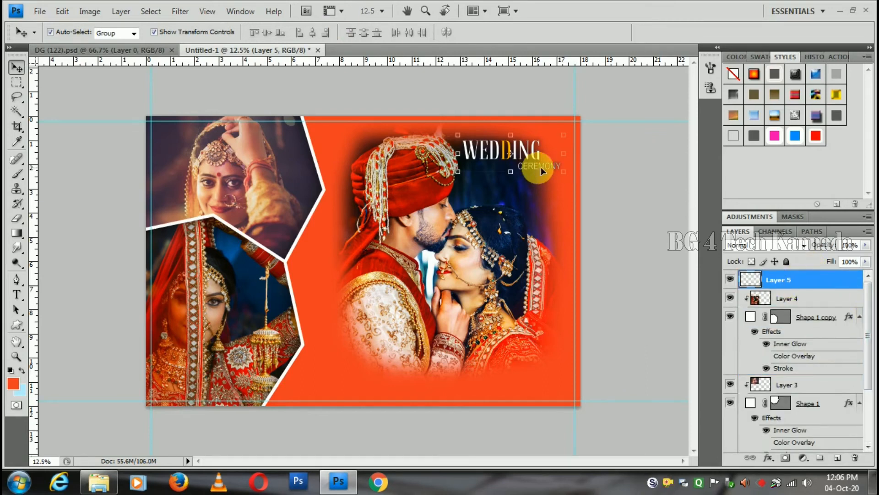
Step: Add a white Color Overlay in Normal mode at 100% opacity to the WEDDING CEREMONY title layer
left_click(774, 458)
left_click(747, 402)
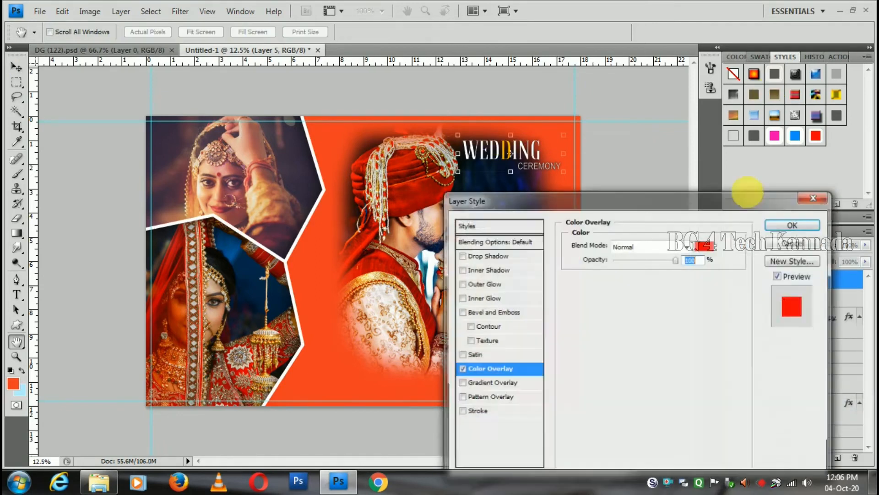
left_click(705, 247)
left_click(489, 161)
left_click(785, 147)
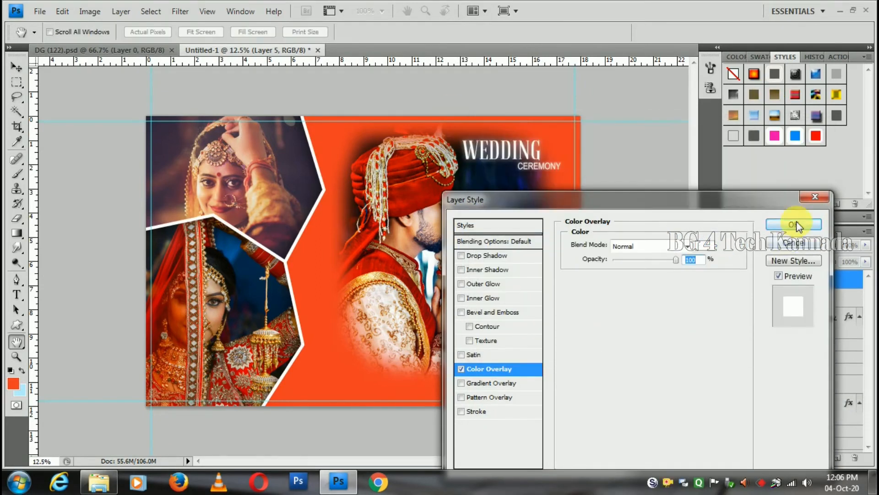
left_click(796, 225)
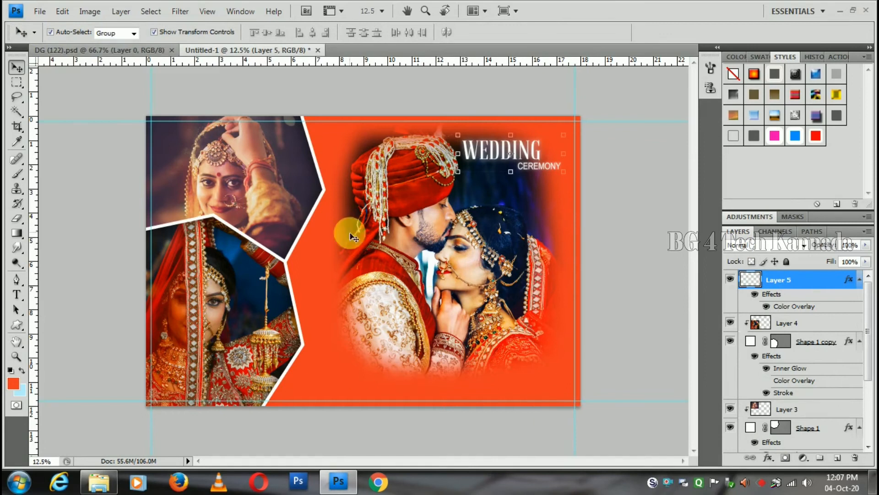
Step: Shift the couple photo and the painted Layer 2 to the left, and enlarge Layer 2 proportionally to 104.8%
mouse_move(451, 265)
left_mouse_down()
mouse_move(468, 273)
mouse_move(456, 270)
left_mouse_up()
left_click_drag(326, 338, 315, 342)
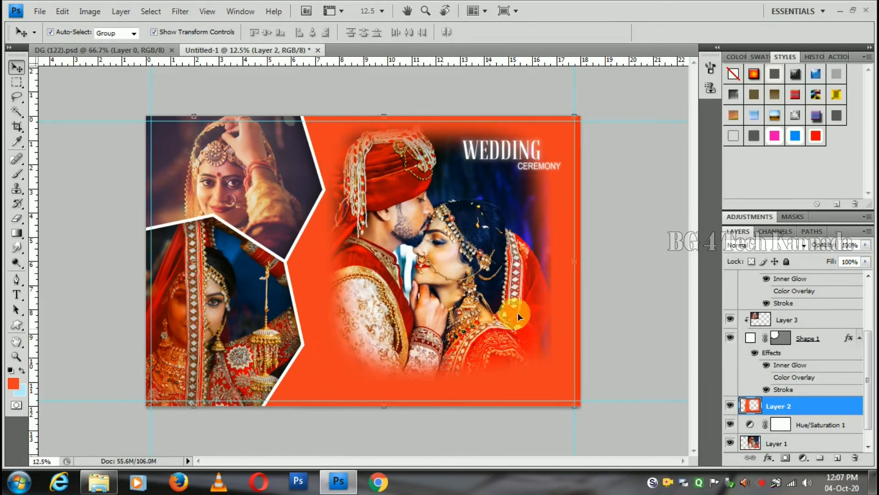
key("ctrl+t")
left_click_drag(574, 116, 583, 109)
left_click_drag(508, 299, 558, 300)
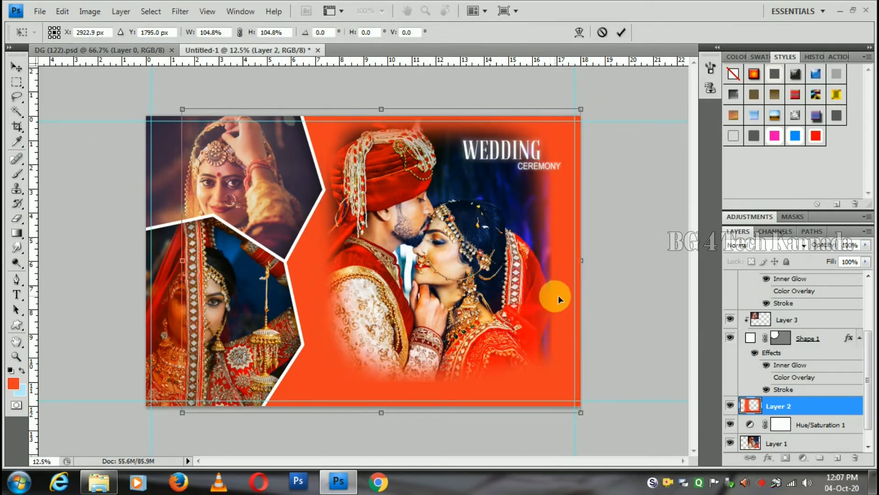
key("Return")
Step: Reposition the couple photo slightly right and up inside the soft-edged opening of the painted layer
left_click_drag(469, 302, 482, 305)
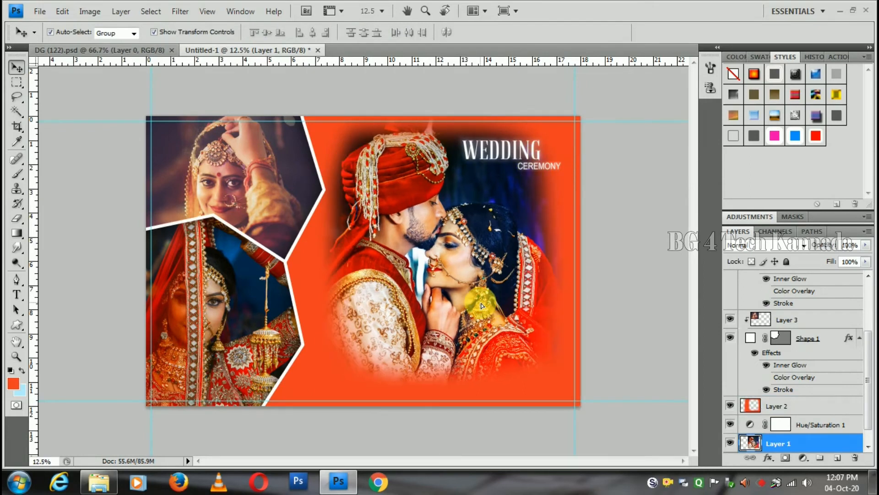
left_click_drag(477, 344, 471, 338)
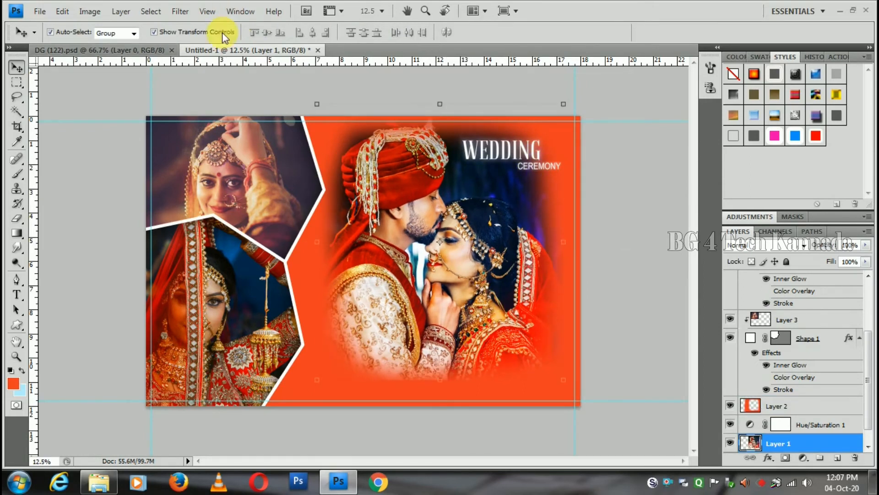
Step: Copy the couple's names text from DG (122).psd into the album layout over the lower part of the couple photo
left_click(146, 50)
left_click_drag(303, 275, 504, 355)
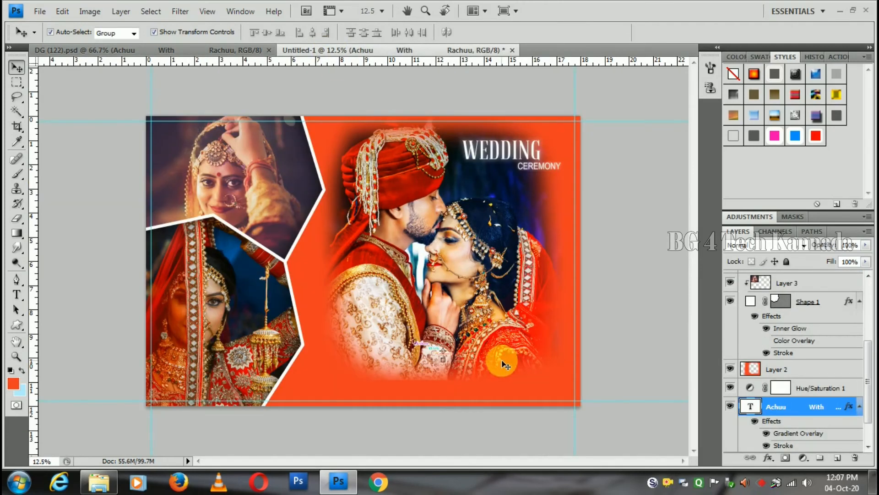
Step: Enlarge the couple's names text across the photo's lower edge and bring its layer to the top of the stack
key("ctrl+t")
left_click_drag(430, 362, 416, 383)
key("Return")
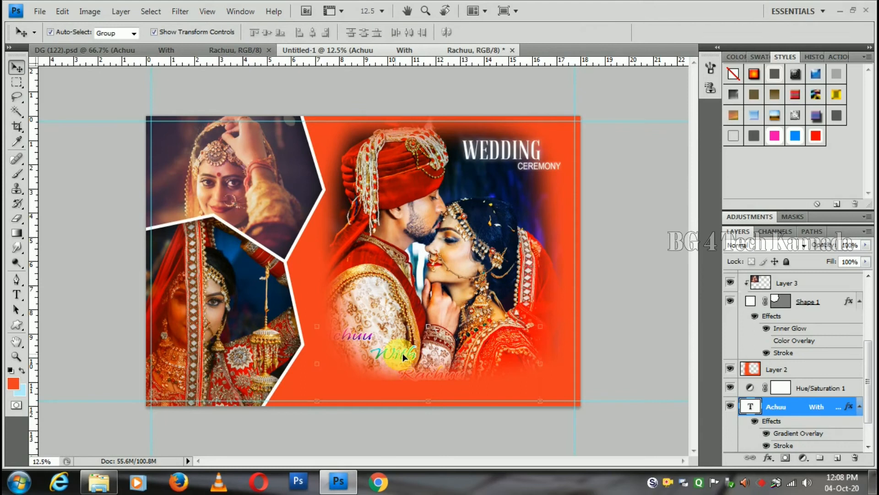
left_click_drag(809, 410, 804, 285)
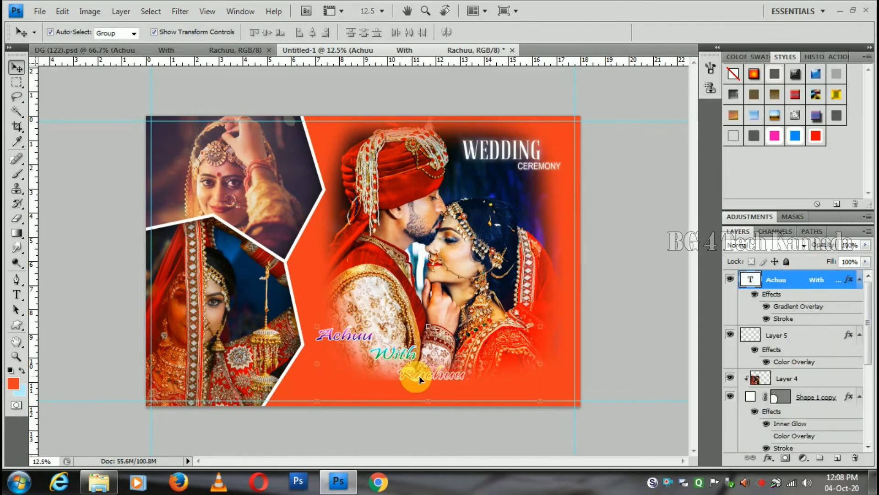
Step: Copy the "On 24th Jun 2020" text from DG (122).psd into the album layout, enlarge it to 217.7% and place it below the names
left_click_drag(411, 384, 492, 262)
left_click(173, 310)
left_click_drag(242, 311, 317, 396)
left_click_drag(362, 379, 546, 385)
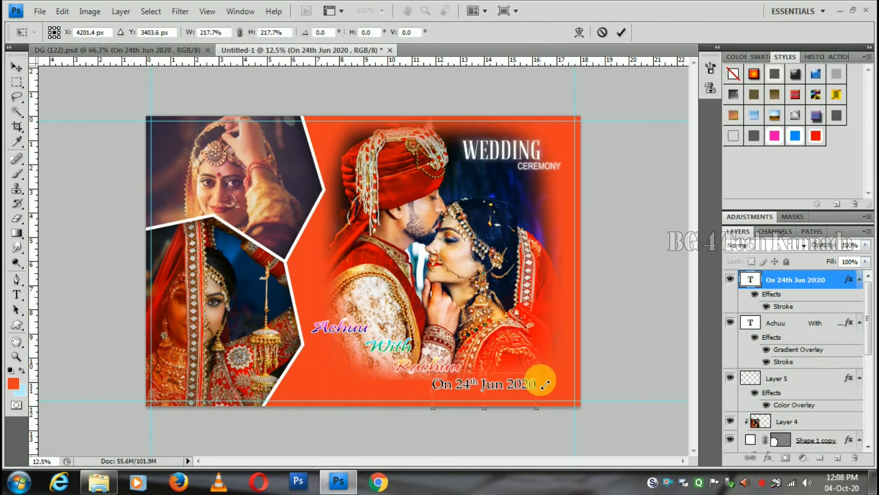
left_click(519, 422)
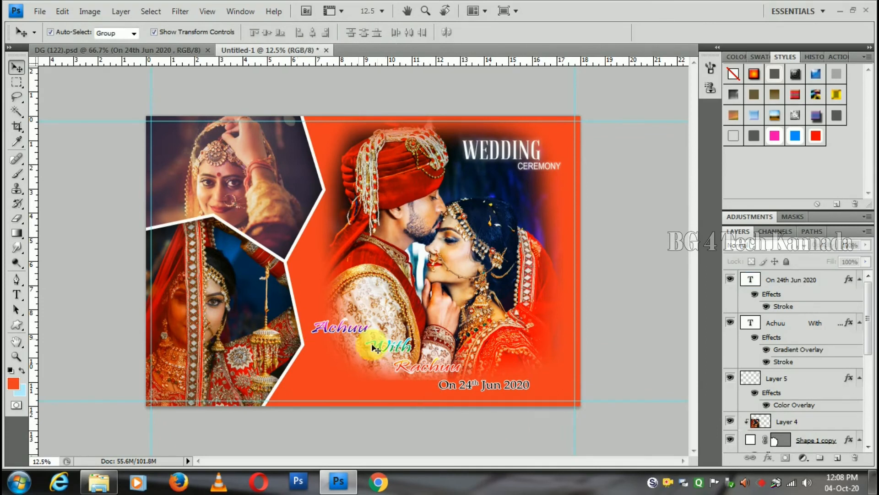
Step: Change the font of the couple's names text to Matura MT Script Capitals
left_click(372, 347)
left_click(17, 296)
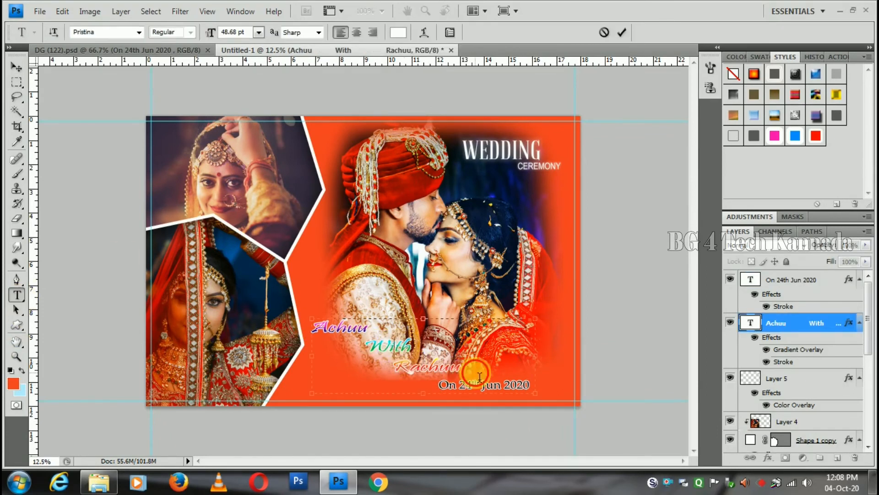
left_click_drag(469, 383, 311, 322)
left_click(139, 32)
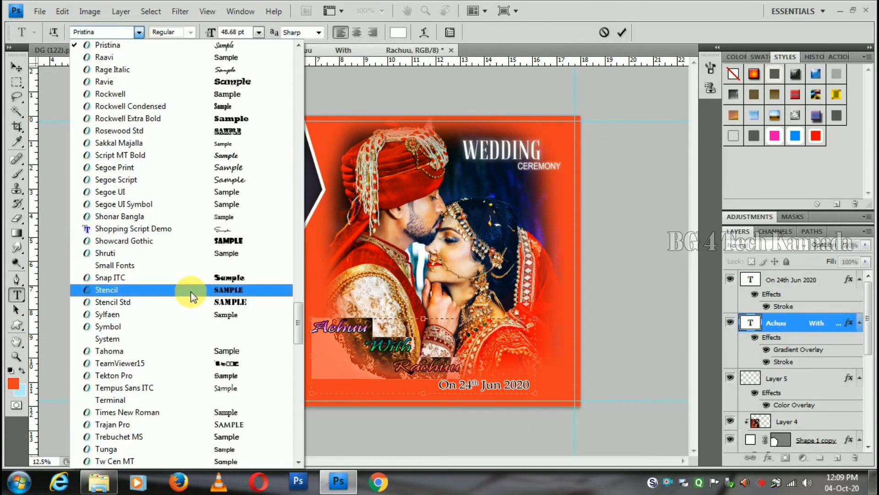
scroll(191, 296, "down", 12)
scroll(191, 296, "up", 15)
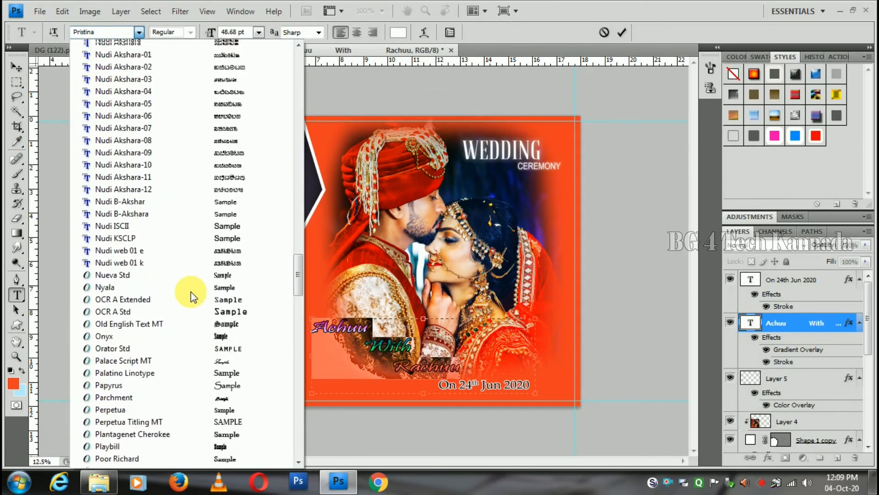
scroll(190, 293, "up", 15)
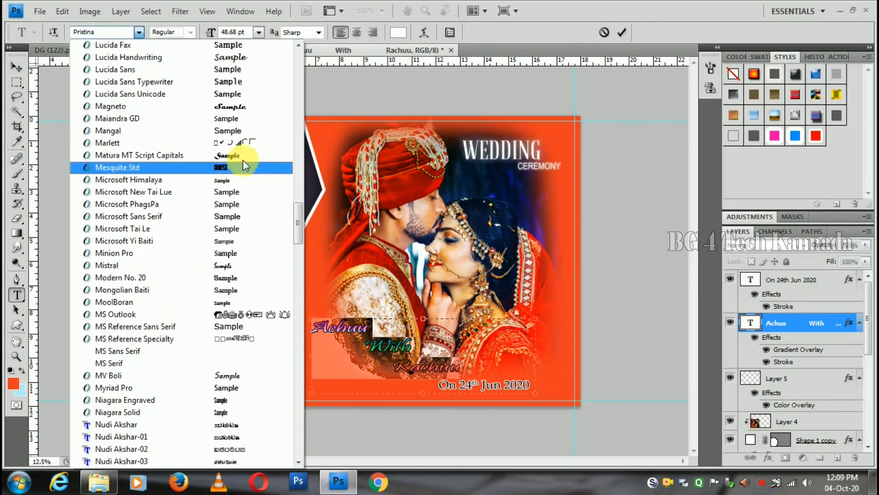
left_click(242, 155)
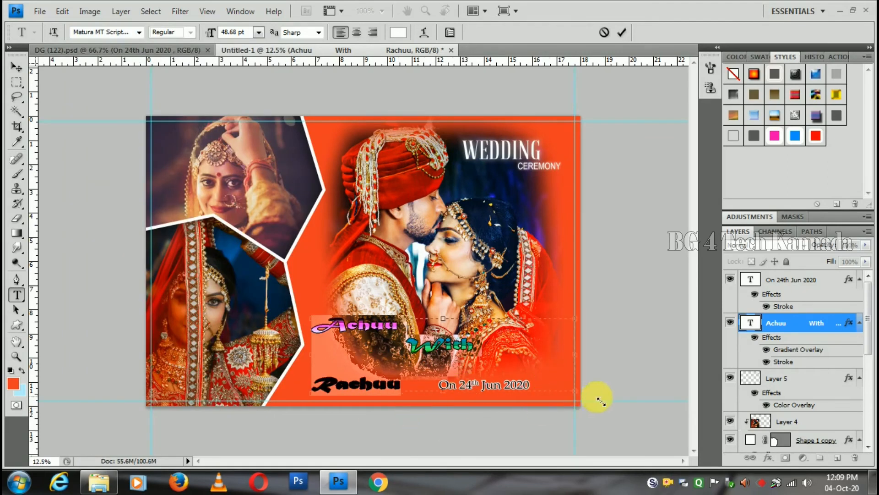
left_click_drag(601, 401, 601, 391)
left_click(621, 33)
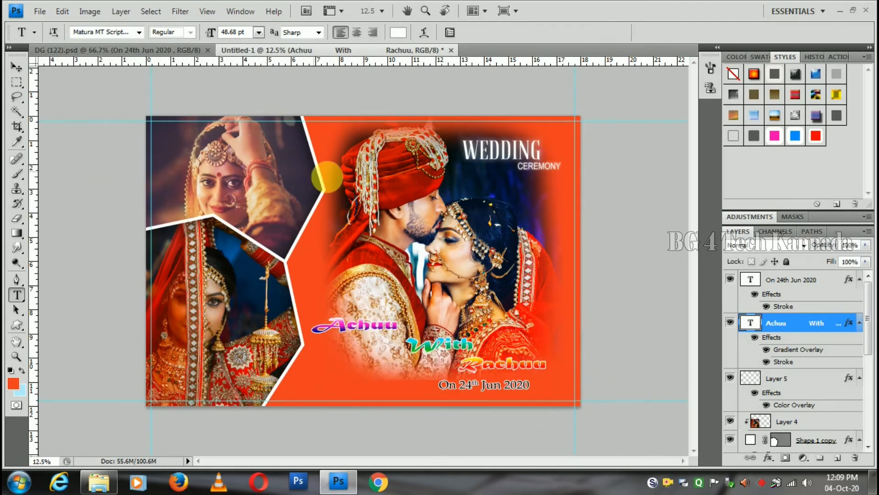
Step: Scale the couple's names text to 89.4% width and 103.4% height and shift it left across the photo's lower part
left_click(17, 67)
left_click_drag(602, 319, 586, 328)
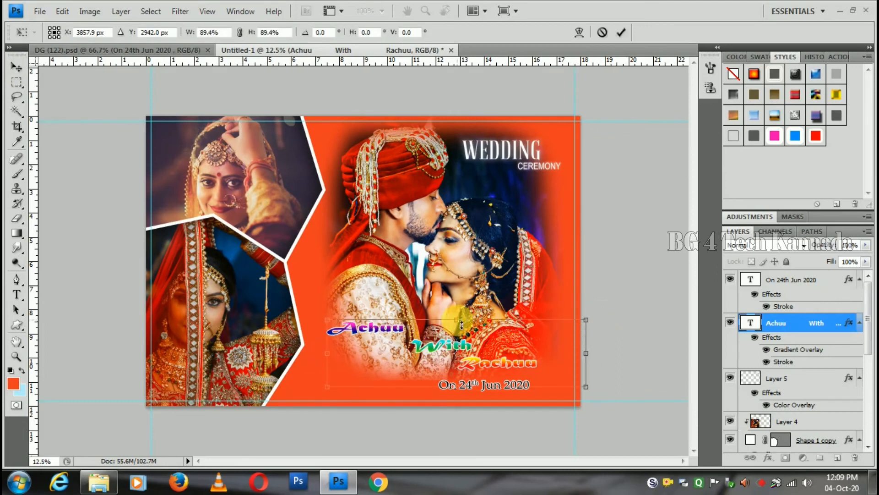
left_click_drag(457, 322, 457, 310)
left_click_drag(452, 344, 429, 349)
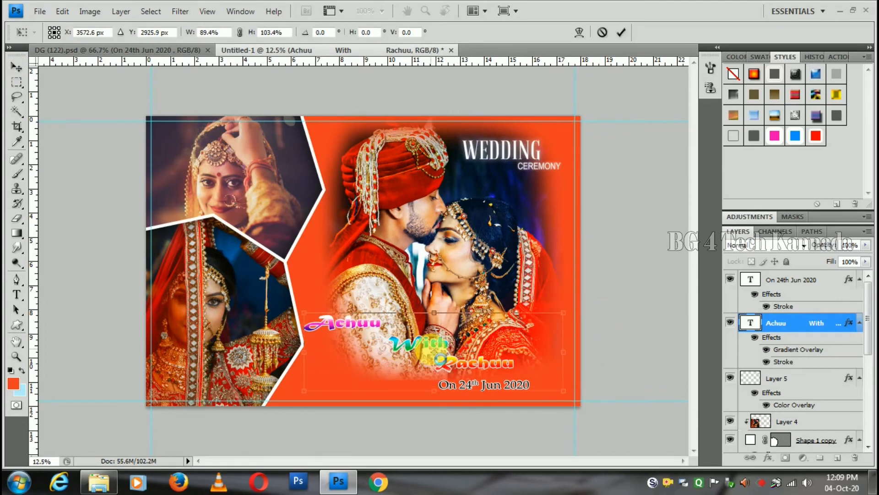
key("Return")
Step: Move the date text left beside the lower octagon, narrow it to 86.0% width, and lower the couple's names slightly
left_click_drag(497, 386, 401, 390)
left_click(395, 384)
key("Return")
key("Return")
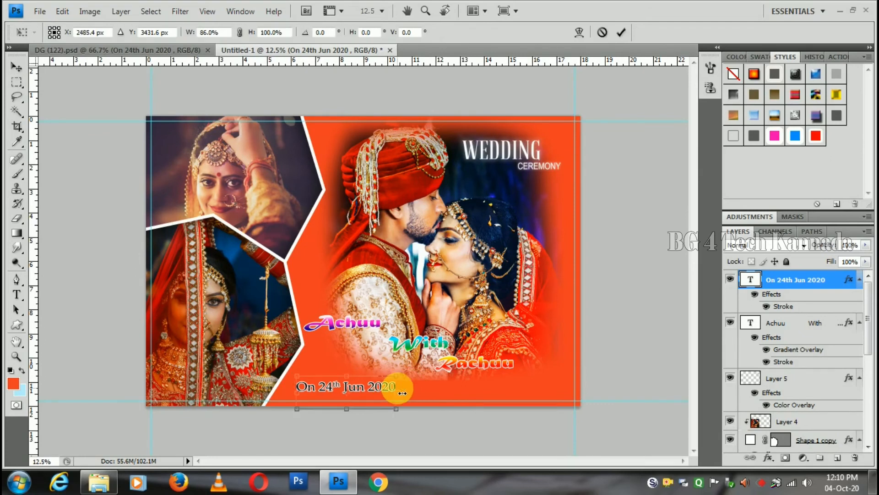
key("Return")
left_click(410, 347)
left_click_drag(411, 347, 414, 366)
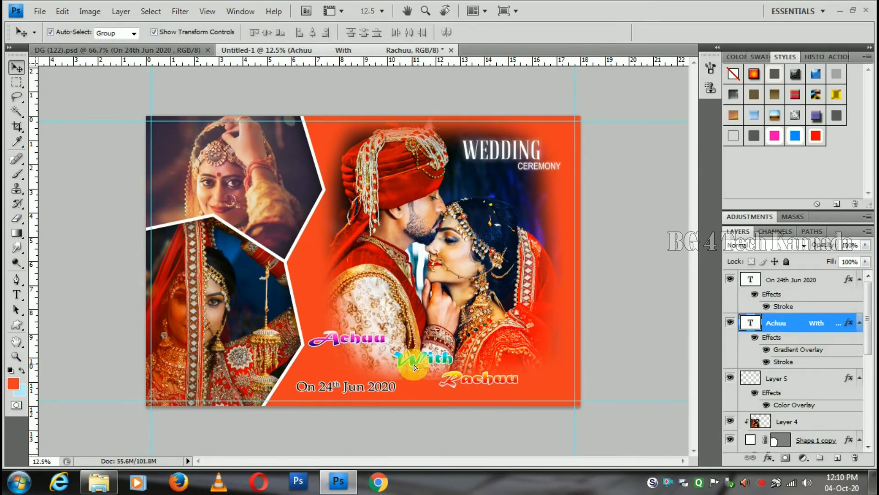
Step: Add a new layer directly above the Background and choose bright yellow as the Brush tool's foreground colour
left_click(554, 255)
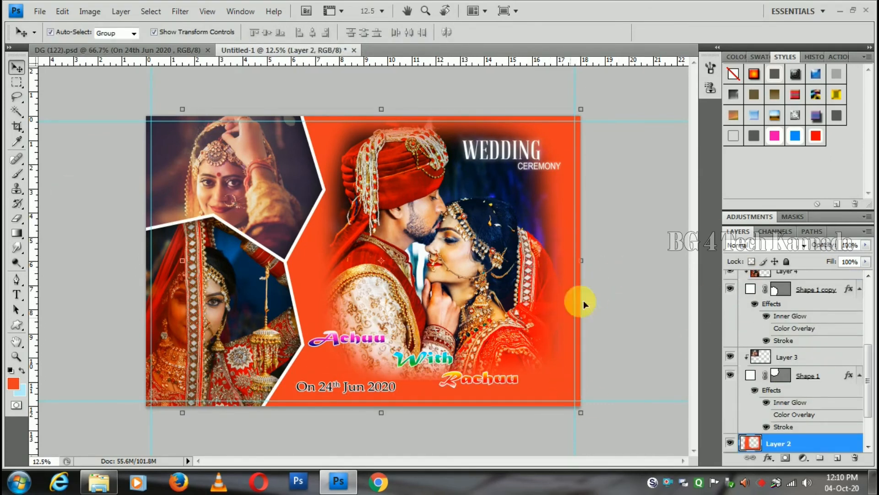
scroll(852, 412, "down", 3)
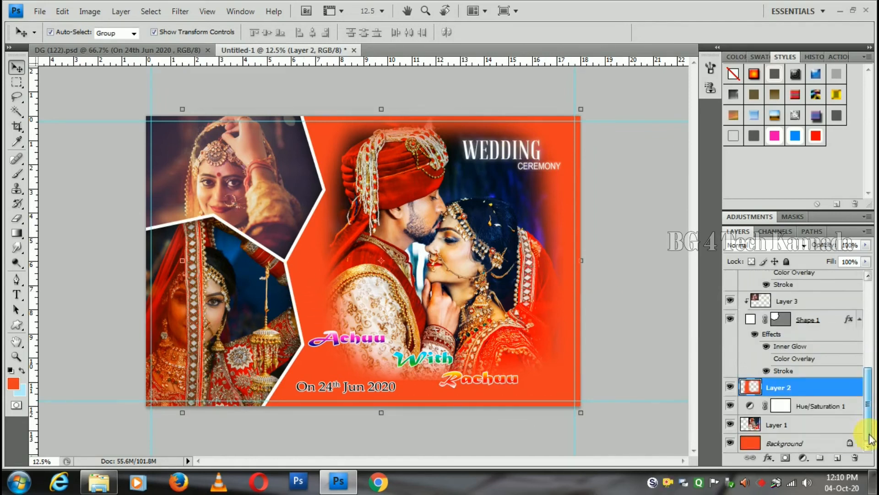
left_click(799, 444)
left_click(837, 457)
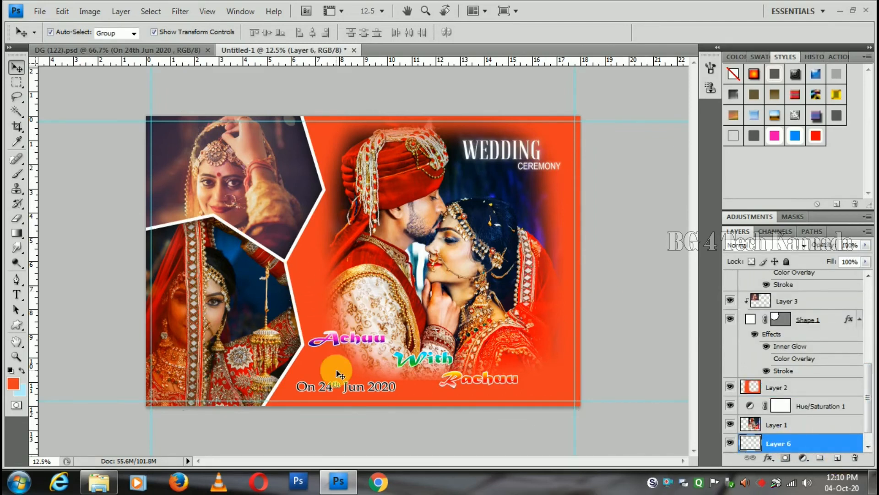
left_click(17, 171)
left_click(14, 383)
left_click_drag(661, 302, 662, 297)
left_click_drag(619, 178, 643, 158)
left_click(778, 150)
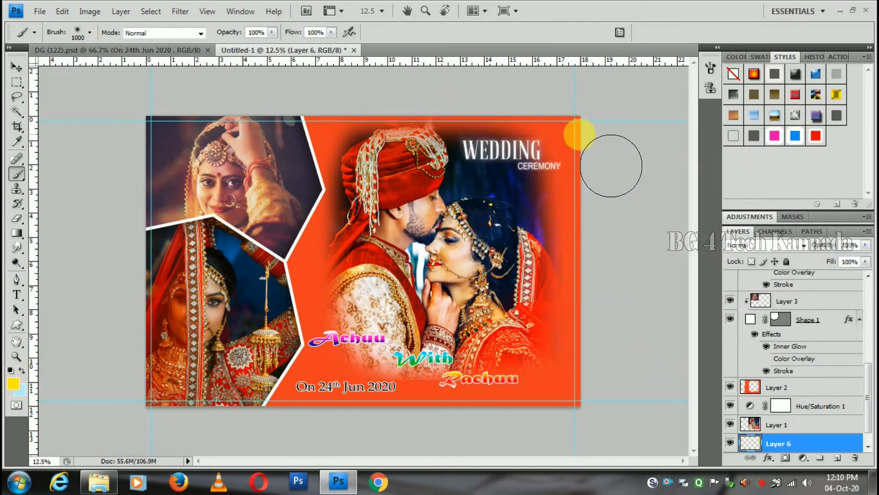
Step: Paint soft yellow along the layout's right, bottom and top edges, and move Layer 6 above Layer 3
left_click_drag(573, 121, 582, 393)
mouse_move(778, 444)
left_mouse_down()
mouse_move(847, 447)
mouse_move(840, 295)
left_mouse_up()
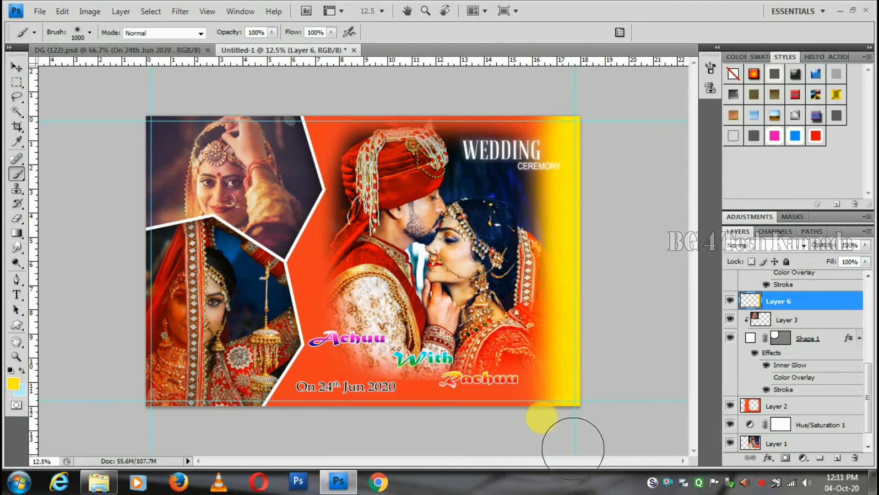
left_click_drag(509, 422, 266, 435)
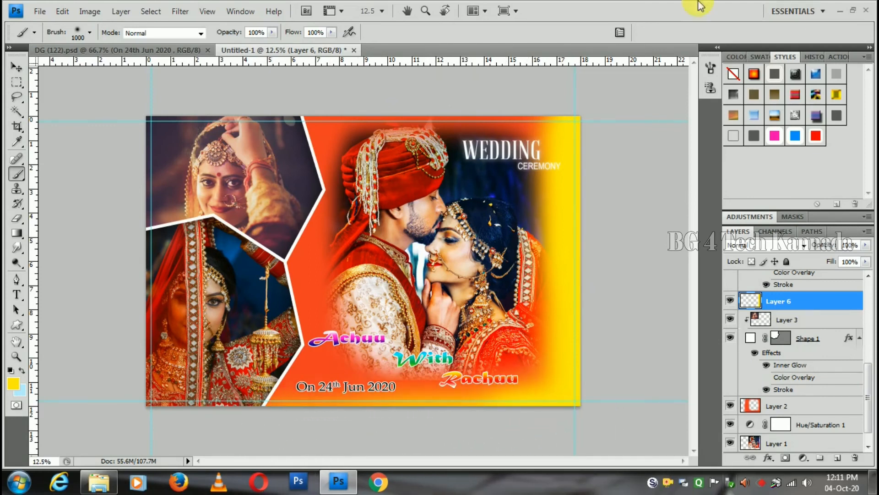
left_click_drag(549, 89, 315, 90)
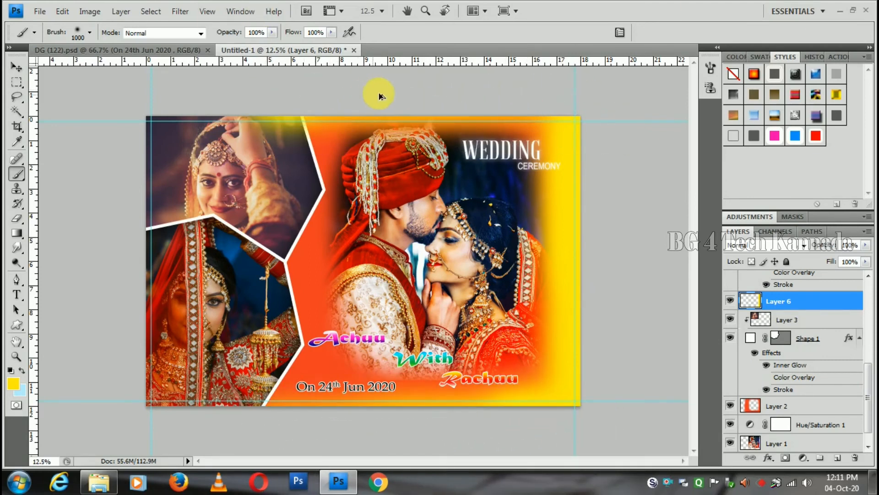
key("ctrl+z")
left_click_drag(569, 95, 477, 93)
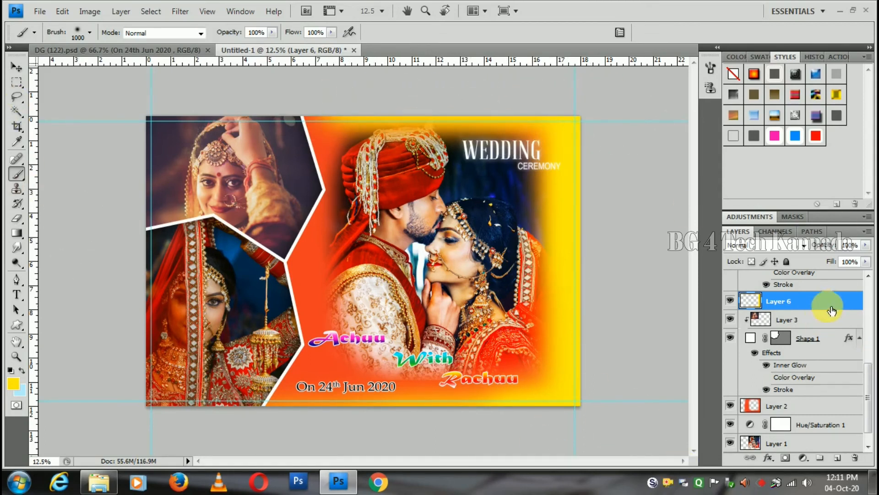
Step: Add another new layer above Layer 6 and set the foreground colour to blue 049eff
left_click(840, 458)
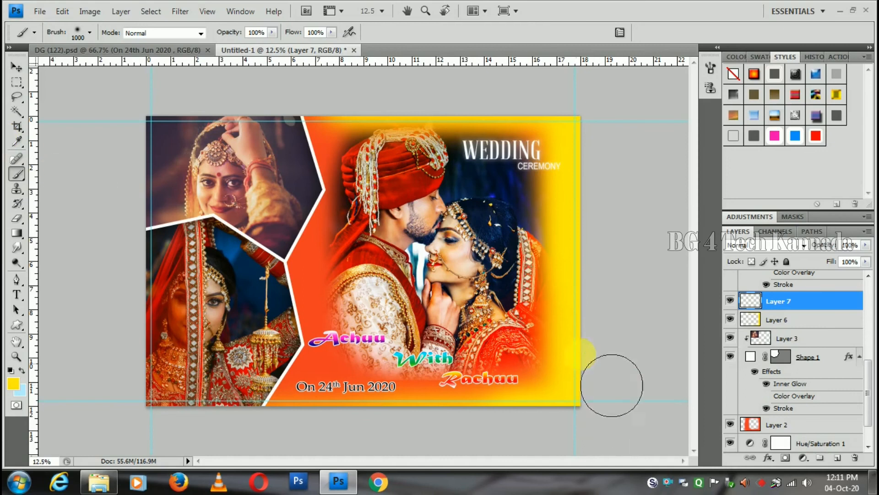
left_click(13, 383)
left_click_drag(661, 274, 663, 235)
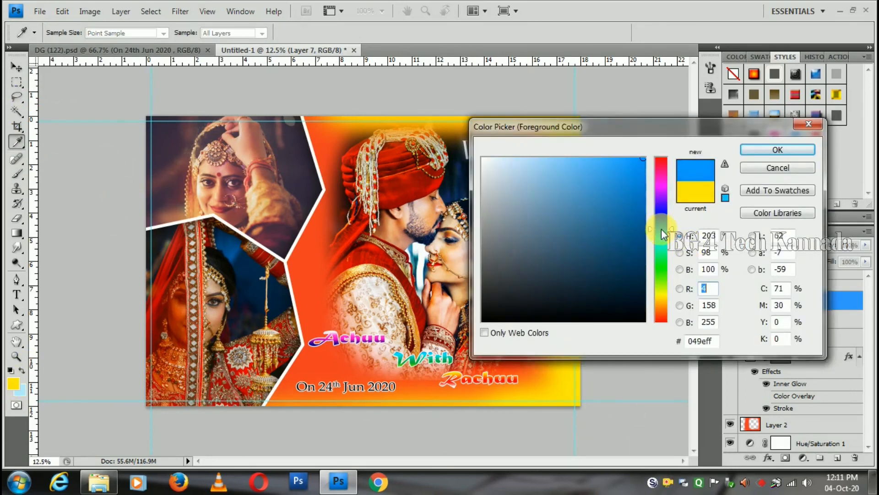
left_click(786, 153)
Step: Paint soft blue over the area between the octagons and the couple photo, and move Layer 7 directly above Layer 2
mouse_move(293, 120)
left_mouse_down()
mouse_move(294, 367)
mouse_move(339, 443)
mouse_move(286, 417)
mouse_move(294, 108)
mouse_move(316, 103)
left_mouse_up()
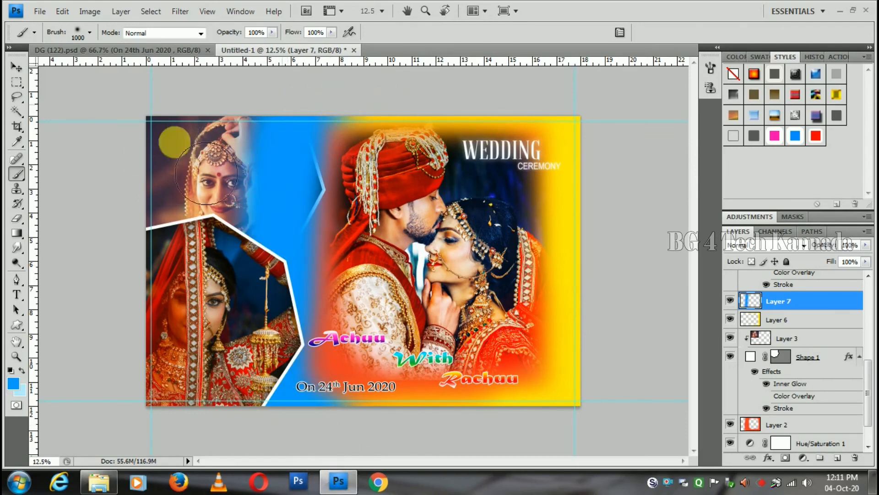
left_click_drag(174, 142, 263, 110)
left_click_drag(842, 308, 845, 412)
Step: Reposition the blue Layer 7 slightly upward behind the octagon photos
left_click(16, 67)
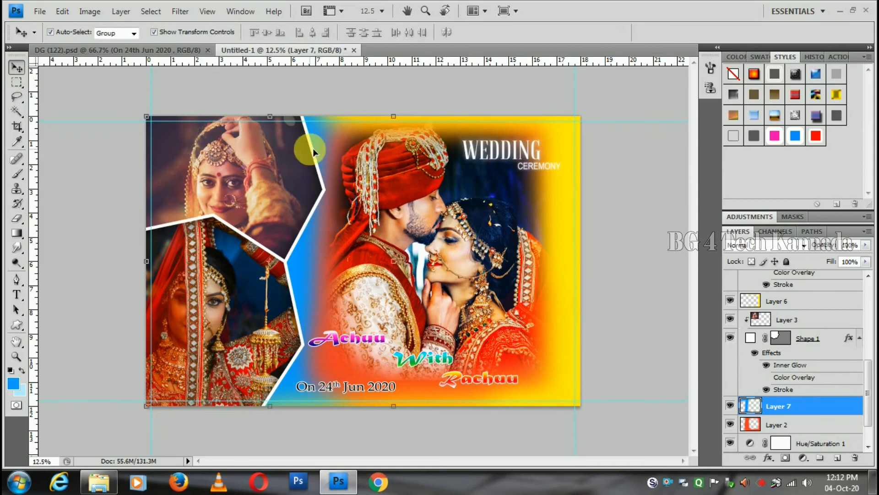
left_click_drag(323, 397, 389, 384)
key("ctrl+z")
left_click_drag(393, 111, 473, 63)
left_click_drag(325, 248, 306, 295)
key("Return")
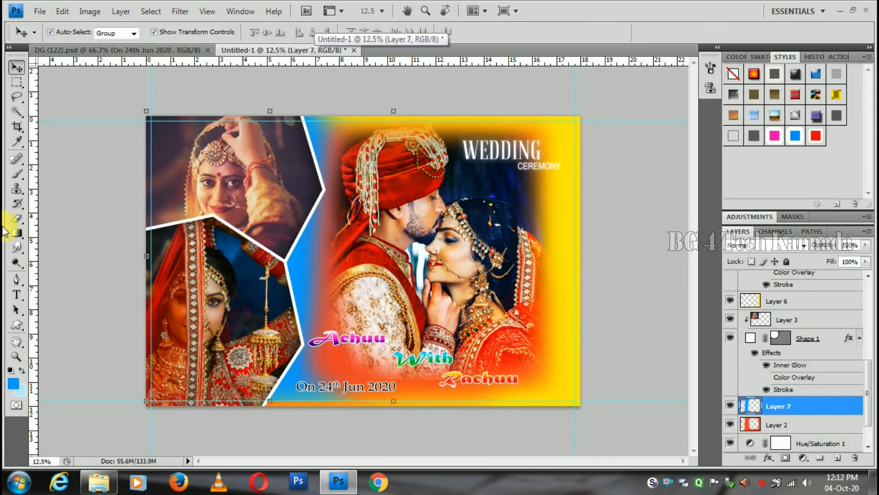
Step: Shift the blue Layer 7 slightly left, keeping the layout's bottom edge beside the lower octagon covered in blue
left_click(17, 174)
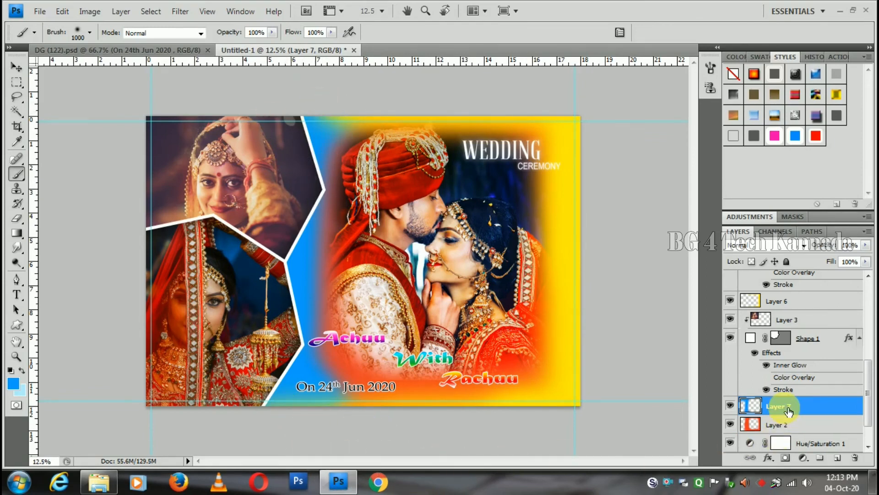
left_click(16, 67)
left_click_drag(310, 339, 298, 318)
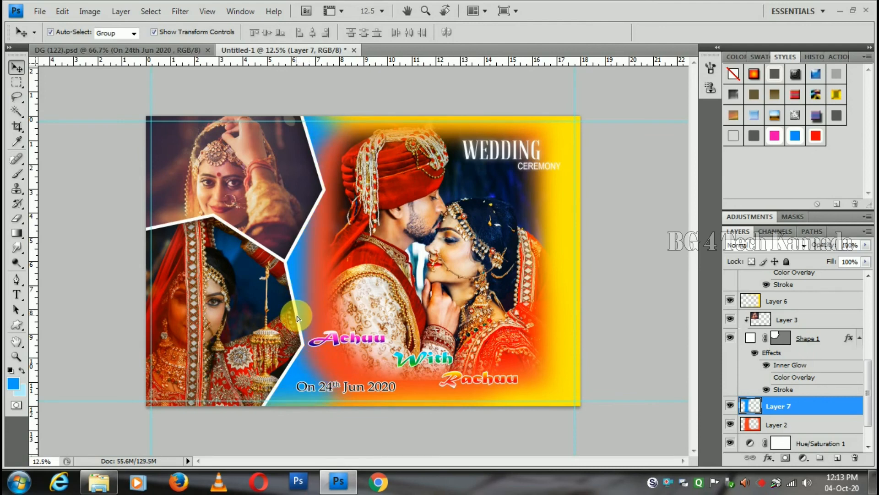
left_click(643, 242)
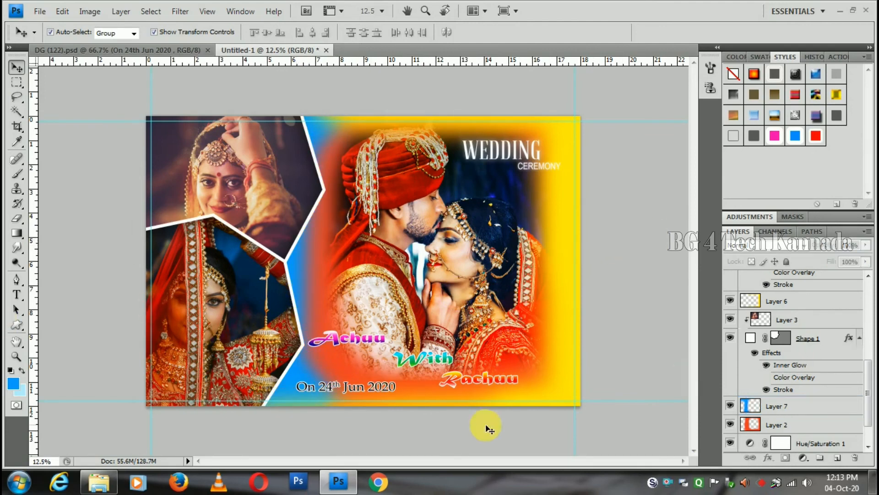
Step: Put the couple's names on a single line and position the text directly above the date
left_click(416, 361)
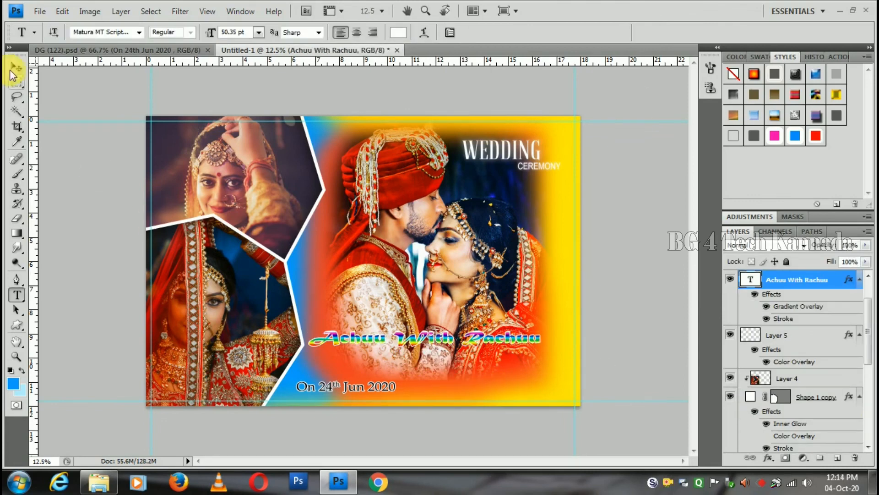
left_click(16, 69)
left_click_drag(488, 338, 476, 369)
left_click_drag(427, 356, 470, 372)
key("Return")
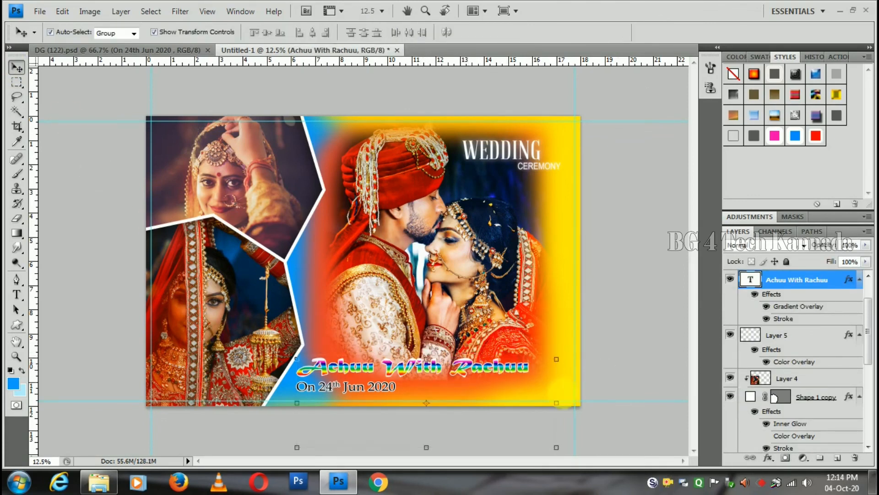
left_click(625, 353)
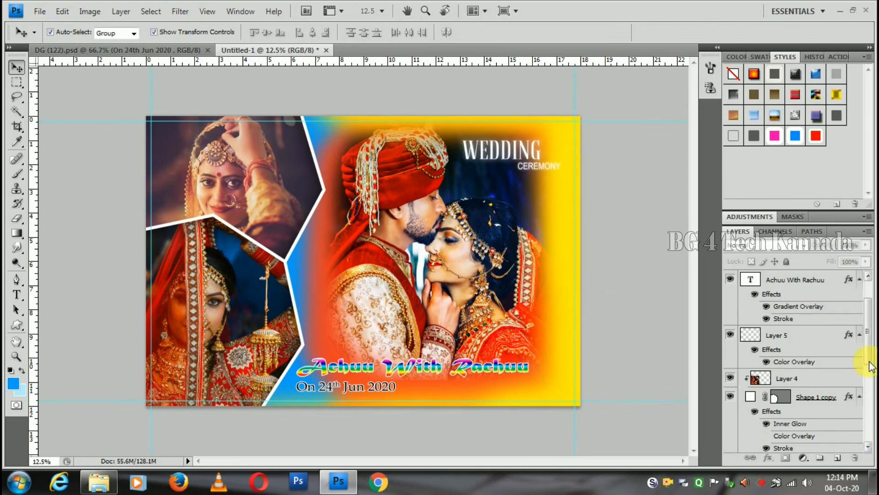
Step: Add a new layer above the date text and a Selective Color adjustment on top of it
left_click_drag(869, 359, 869, 327)
left_click(799, 280)
left_click(837, 457)
left_click(803, 458)
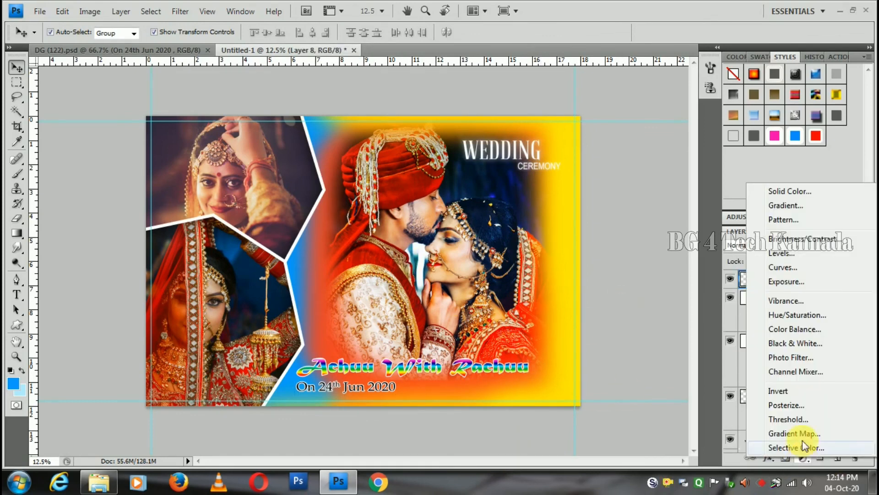
left_click(797, 448)
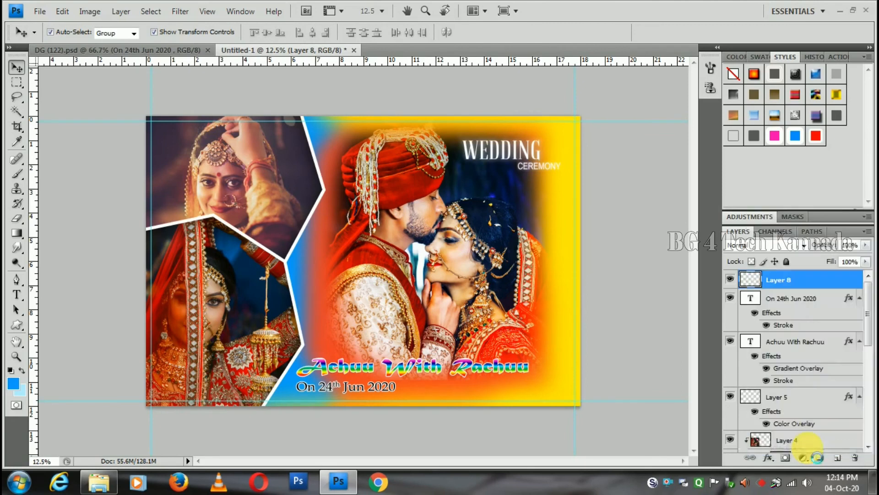
Step: Set the Selective Color Reds to Cyan -16% and Magenta +4%, and adjust their Yellow amount
left_click_drag(791, 296, 832, 293)
left_click_drag(791, 321, 794, 317)
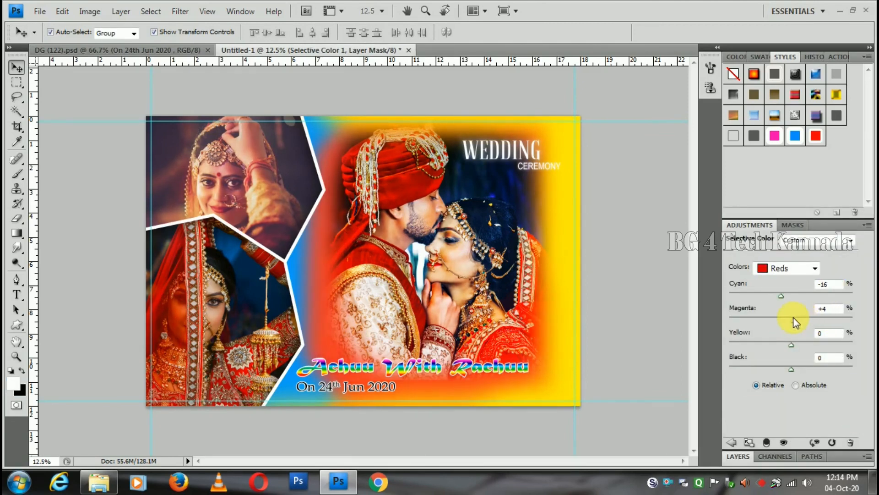
mouse_move(824, 345)
left_mouse_down()
mouse_move(702, 356)
mouse_move(811, 347)
mouse_move(777, 373)
mouse_move(794, 373)
mouse_move(766, 348)
mouse_move(807, 342)
left_mouse_up()
Step: Set the Selective Color Cyans to Cyan -17% and Magenta -21%, and return to the layer list
left_click(816, 270)
left_click(785, 289)
left_click(789, 271)
left_click(780, 315)
left_click_drag(809, 295, 780, 328)
left_click(747, 456)
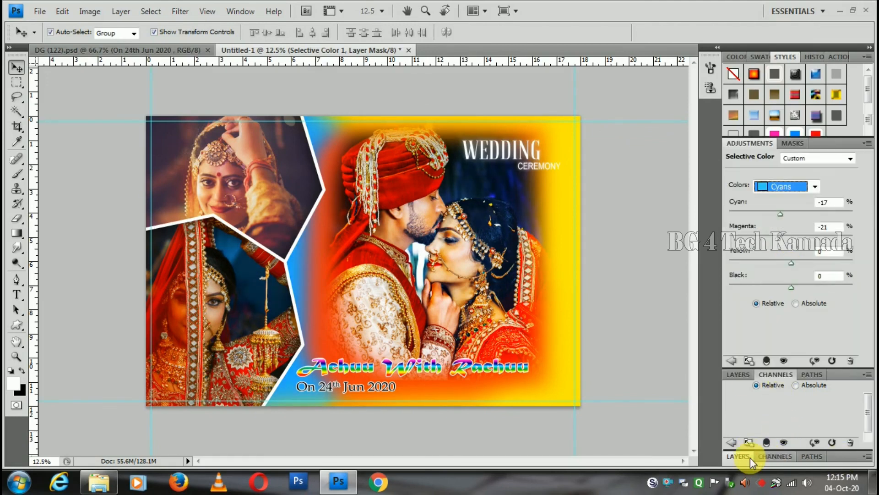
Step: Add a Levels adjustment above the Selective Color layer, lower its RGB white input level to brighten the highlights, and return to the layer list
left_click_drag(758, 344, 758, 157)
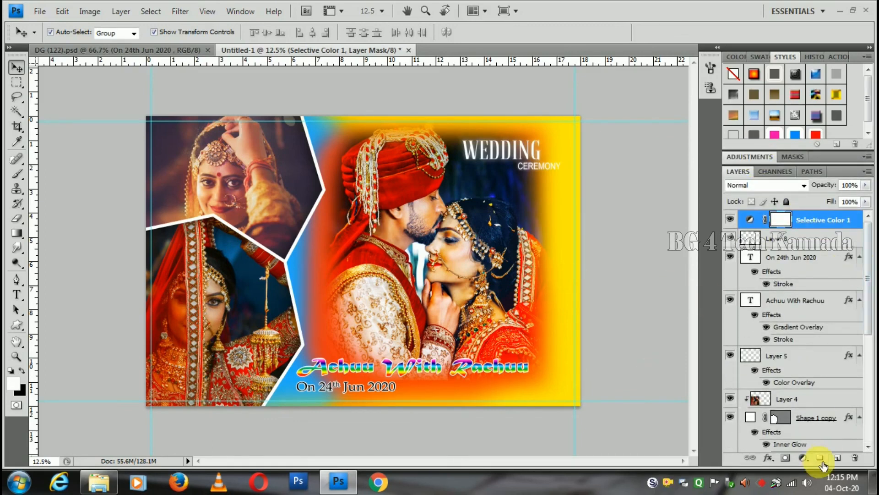
left_click(803, 457)
left_click(779, 254)
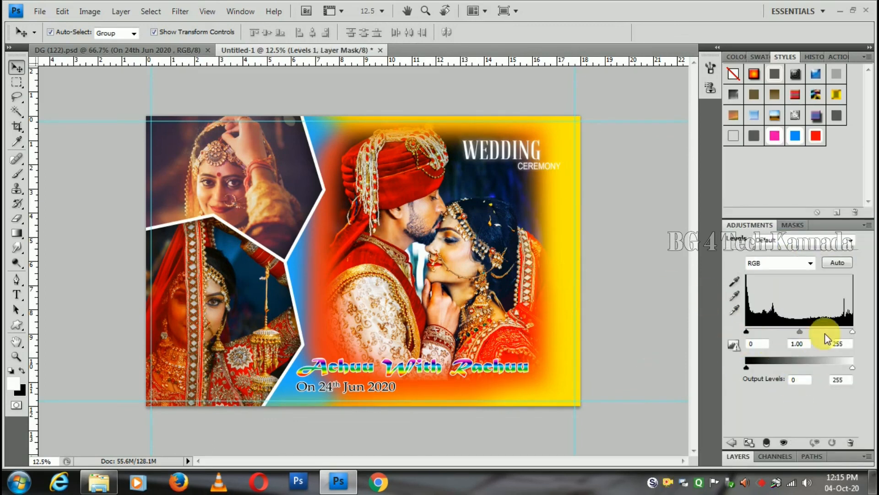
mouse_move(852, 331)
left_mouse_down()
mouse_move(839, 332)
mouse_move(850, 330)
mouse_move(794, 164)
mouse_move(799, 118)
left_mouse_up()
left_click(763, 457)
left_click(740, 375)
Step: Add a Curves adjustment above the Levels layer and shift the middle of its curve slightly
left_click(803, 458)
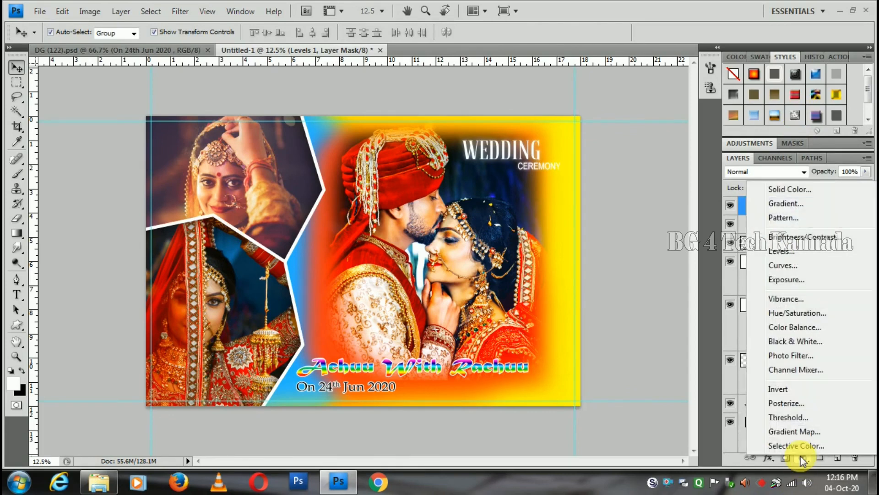
left_click(778, 266)
left_click_drag(802, 329, 805, 336)
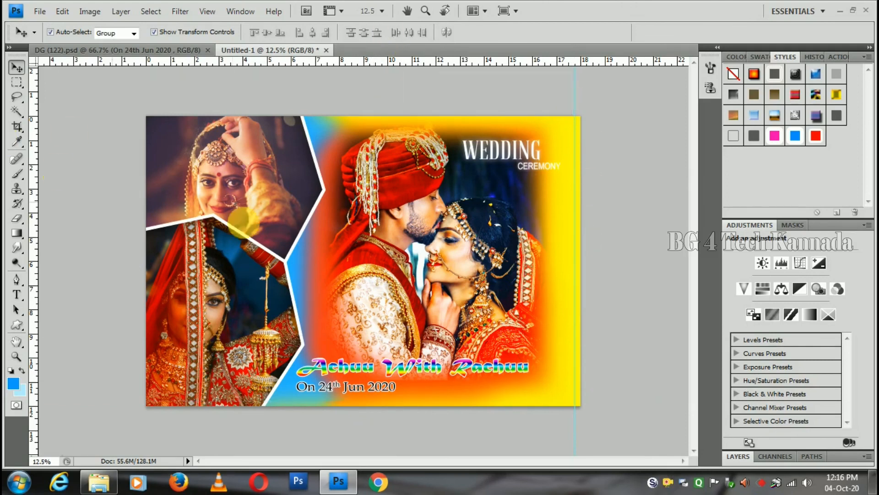
Step: Inspect the finished album layout up close and fit the whole page in the window
scroll(427, 214, "up", 3)
scroll(481, 301, "down", 2)
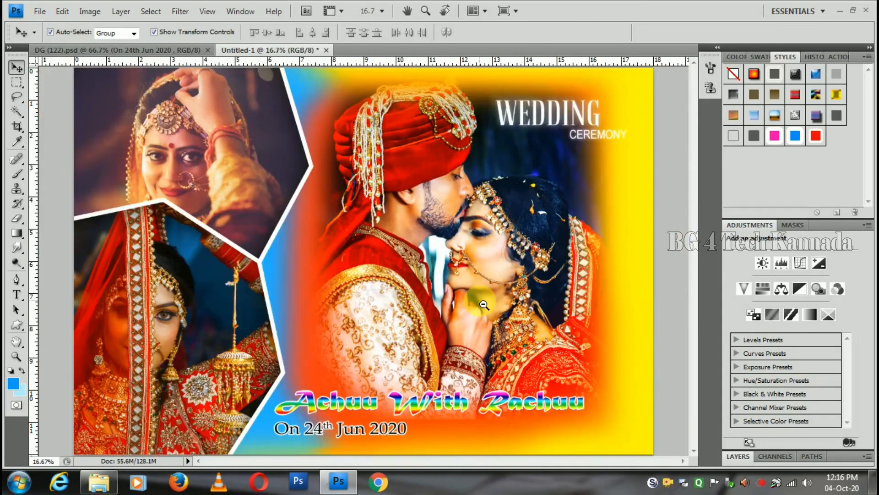
key("ctrl+0")
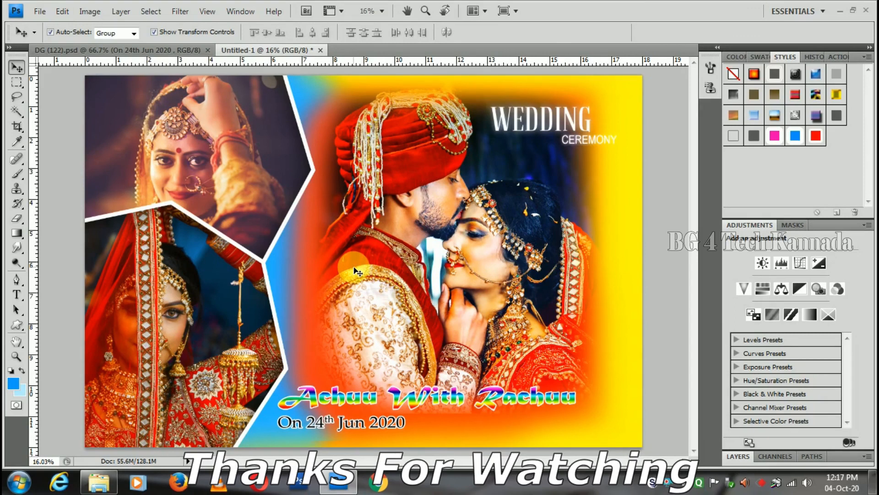